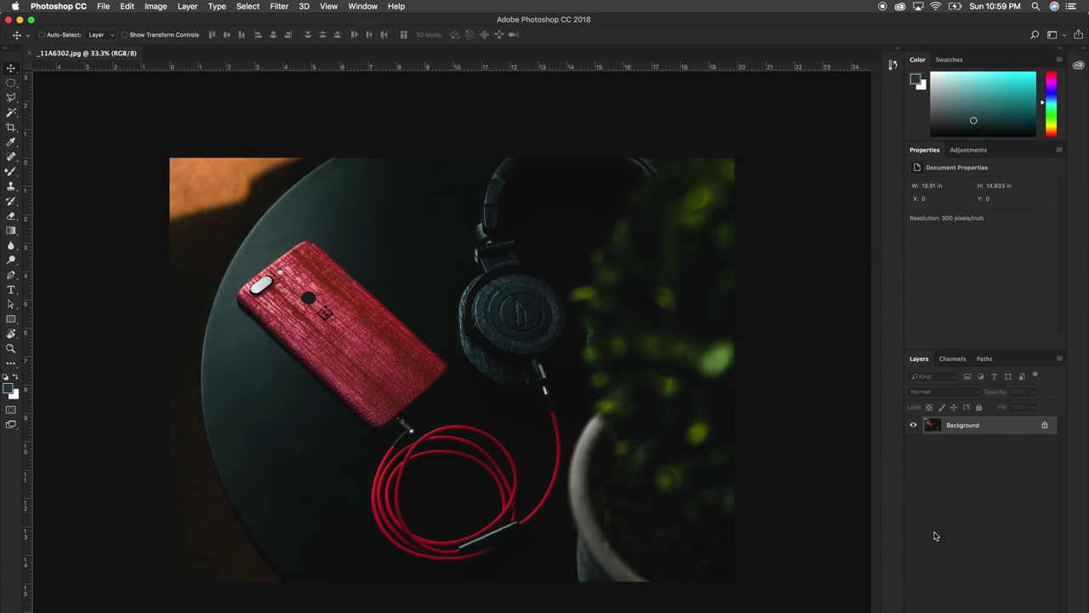
# Add a new empty layer above the photo and switch to the Gradient tool
pyautogui.click(1030, 610)
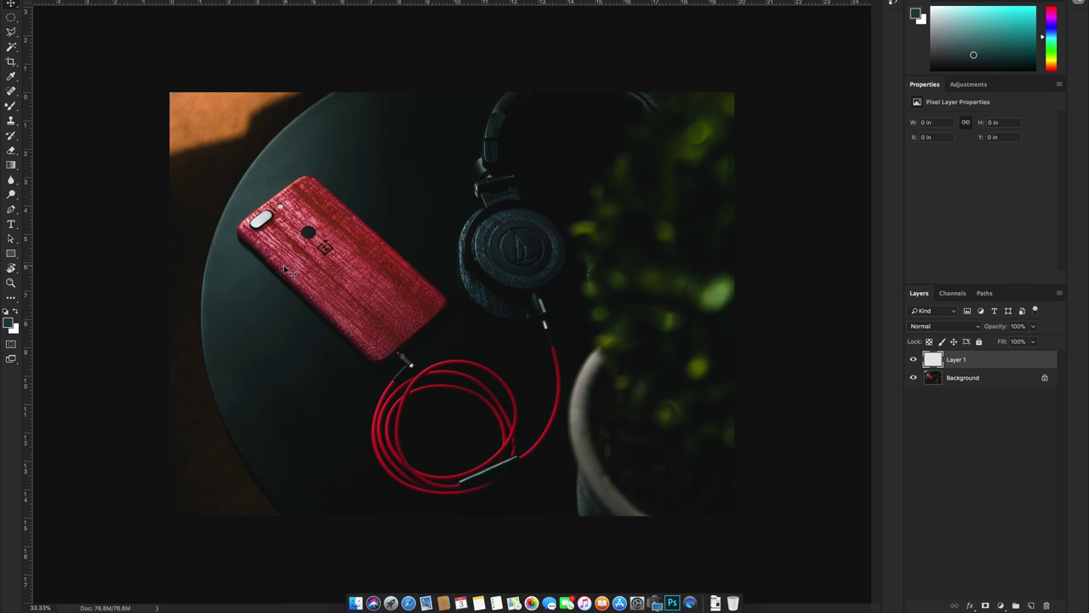
pyautogui.press('g')
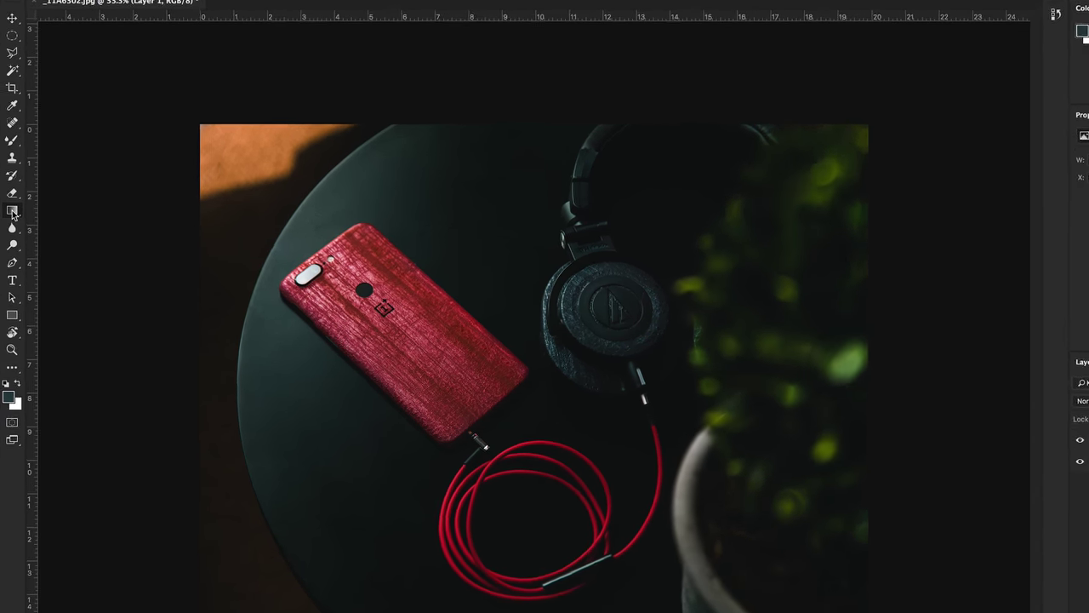
pyautogui.rightClick(13, 179)
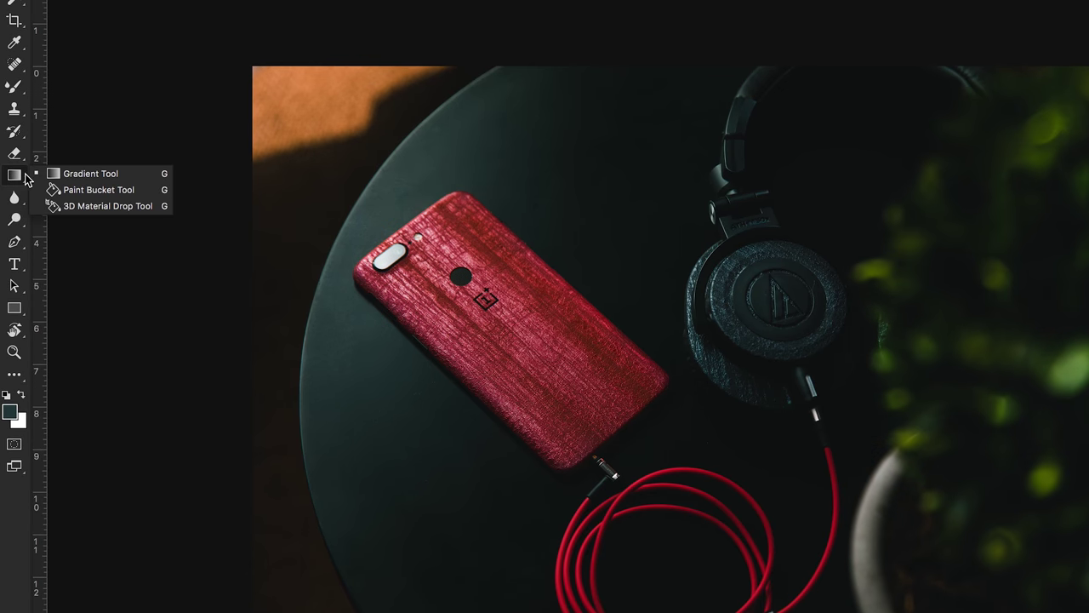
pyautogui.click(46, 175)
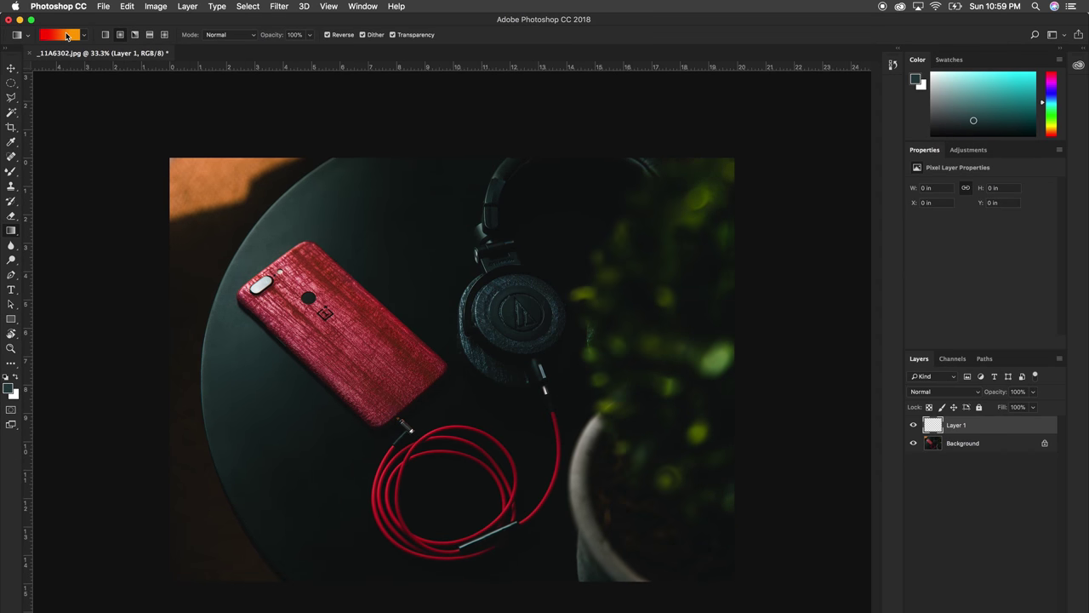
# Build a gradient with a red stop at 5% and orange ffa200 at 78%
pyautogui.click(66, 36)
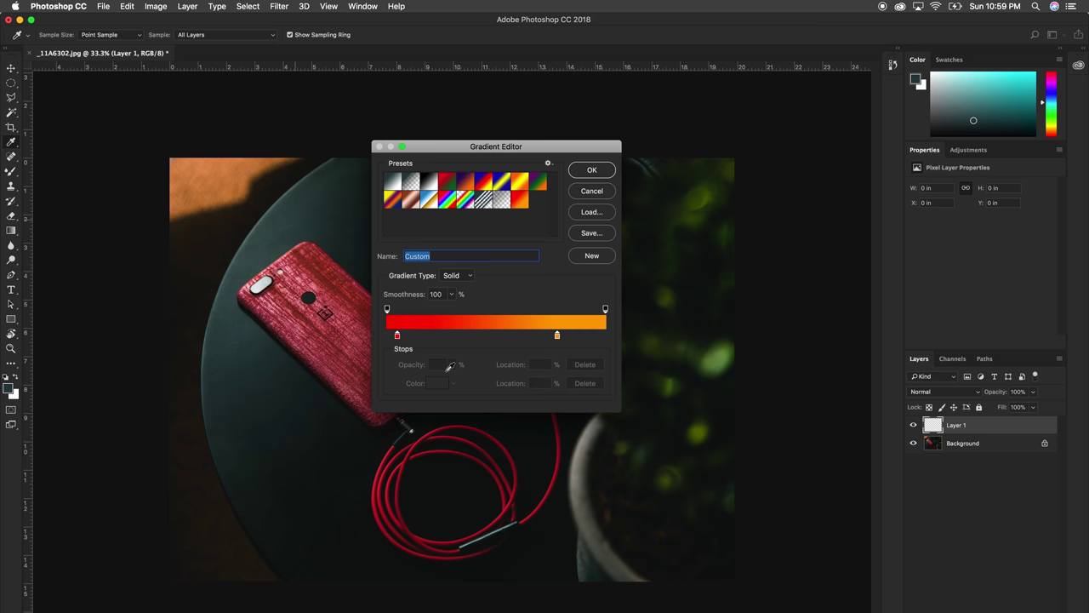
pyautogui.moveTo(502, 146); pyautogui.dragTo(543, 152)
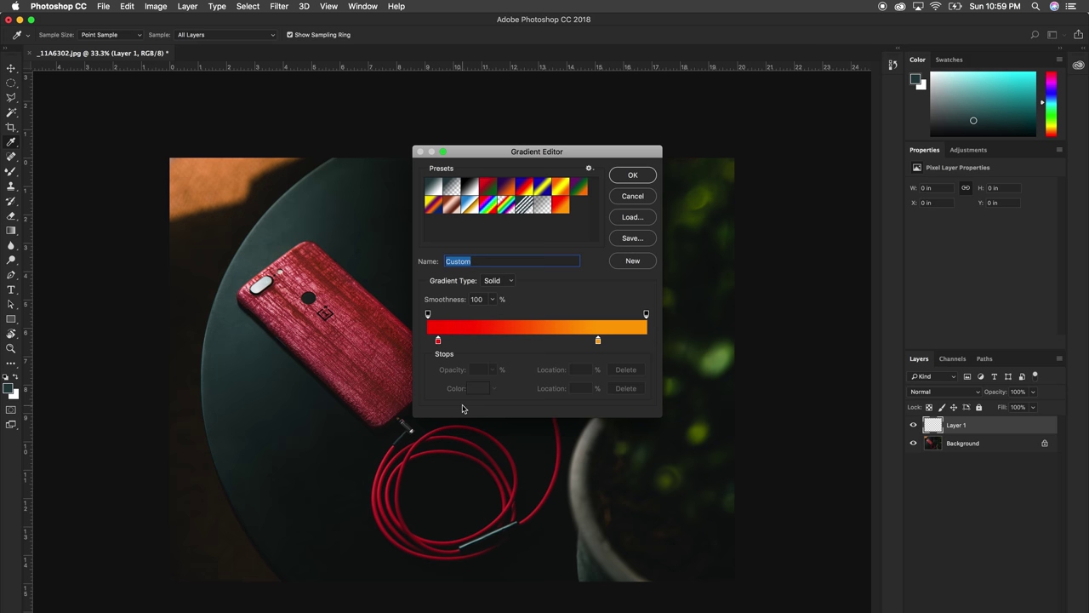
pyautogui.doubleClick(437, 340)
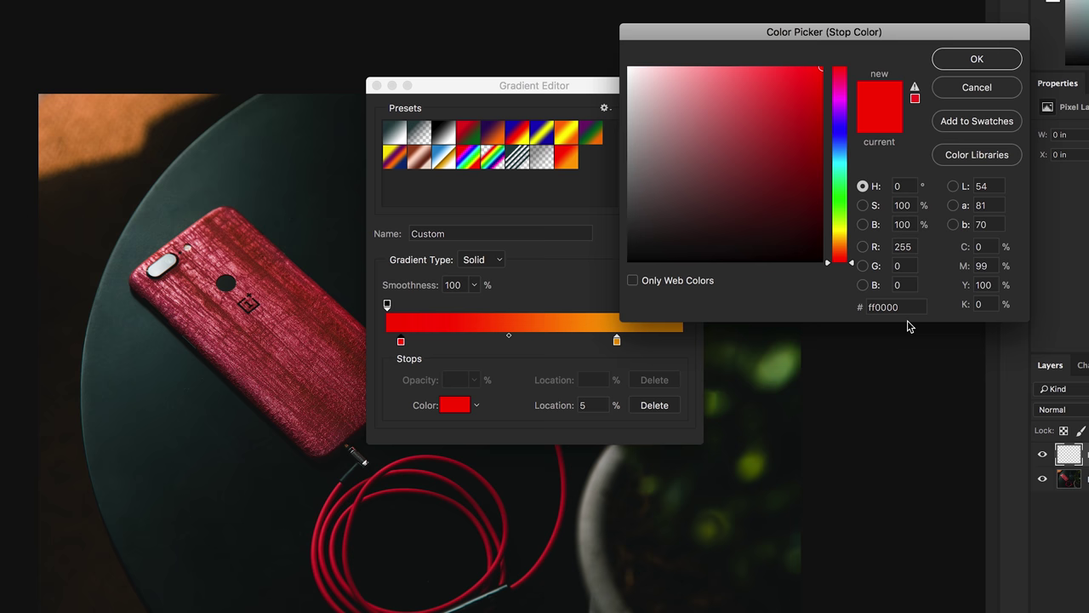
pyautogui.click(948, 58)
pyautogui.doubleClick(617, 341)
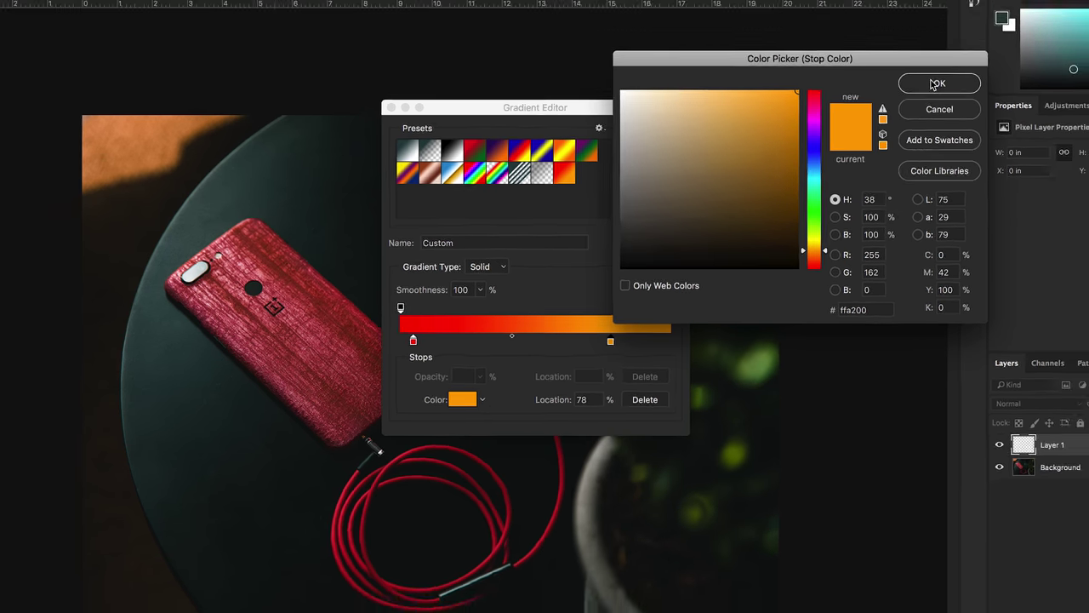
pyautogui.click(965, 59)
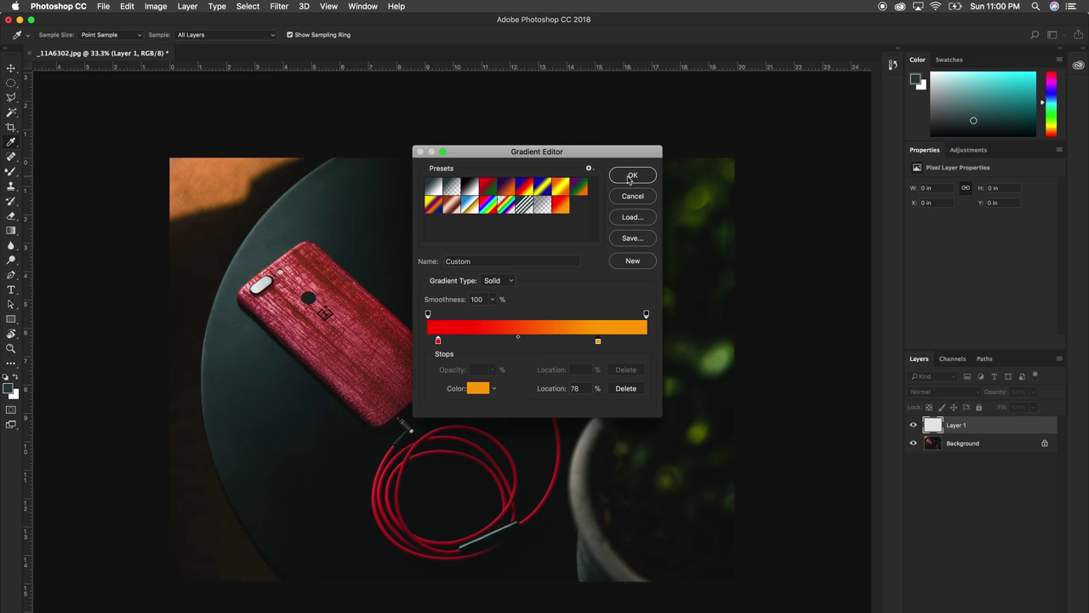
pyautogui.click(632, 176)
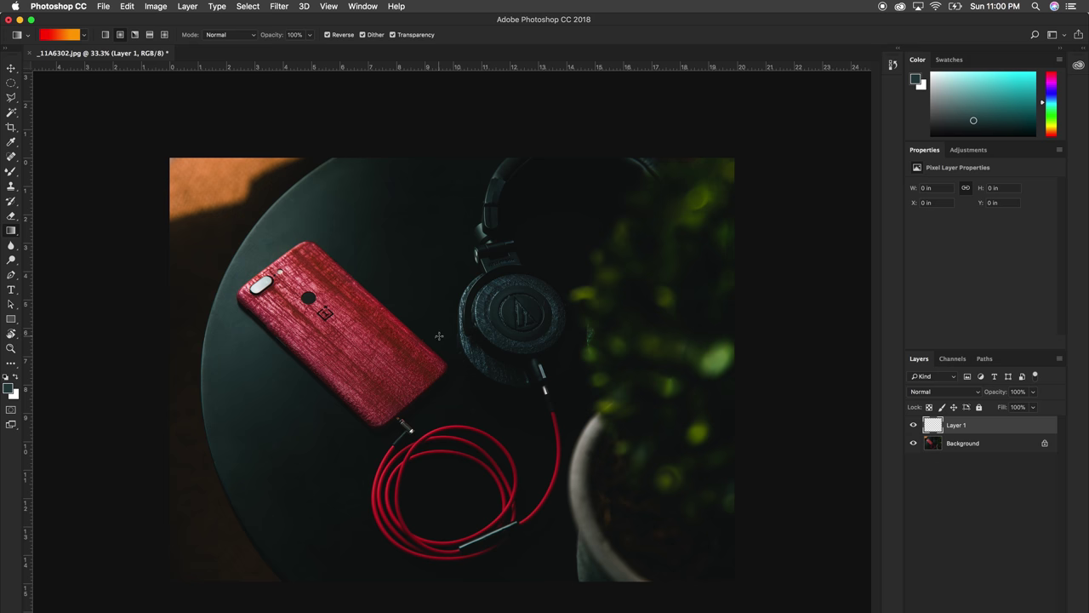
# Drag a radial gradient from the image centre outward on Layer 1, orange centre fading to red
pyautogui.moveTo(439, 337); pyautogui.dragTo(702, 499)
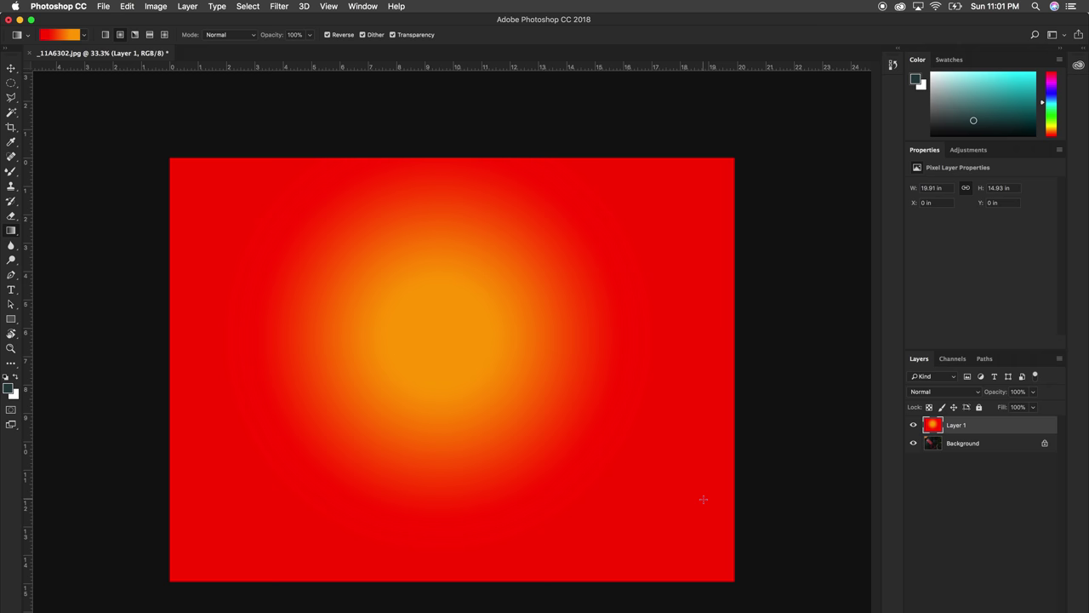
# Draw a circular elliptical selection over the centre of the glow
pyautogui.press('v')
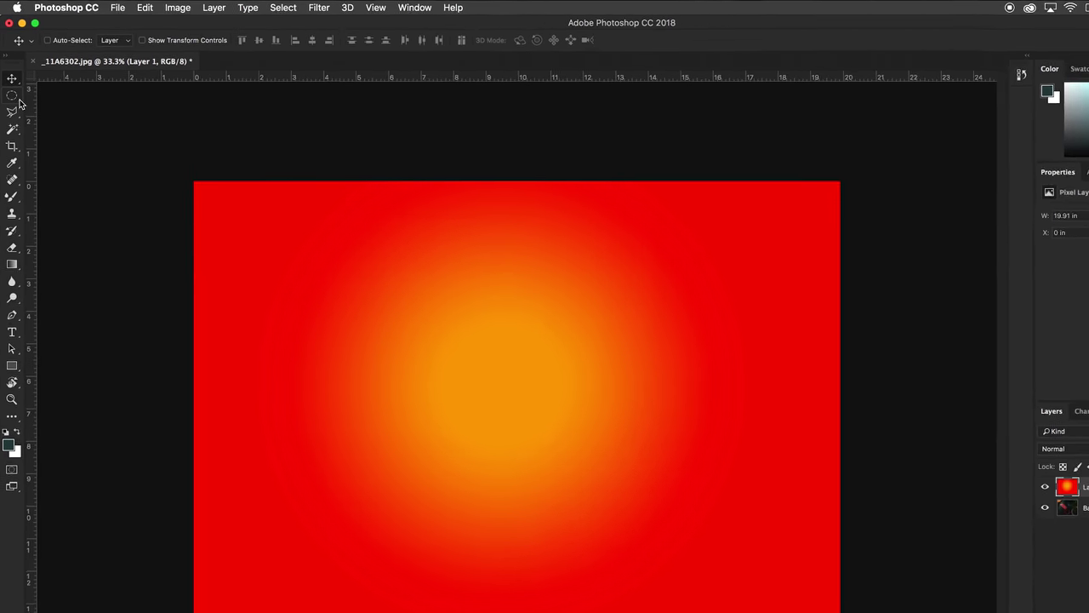
pyautogui.click(20, 104)
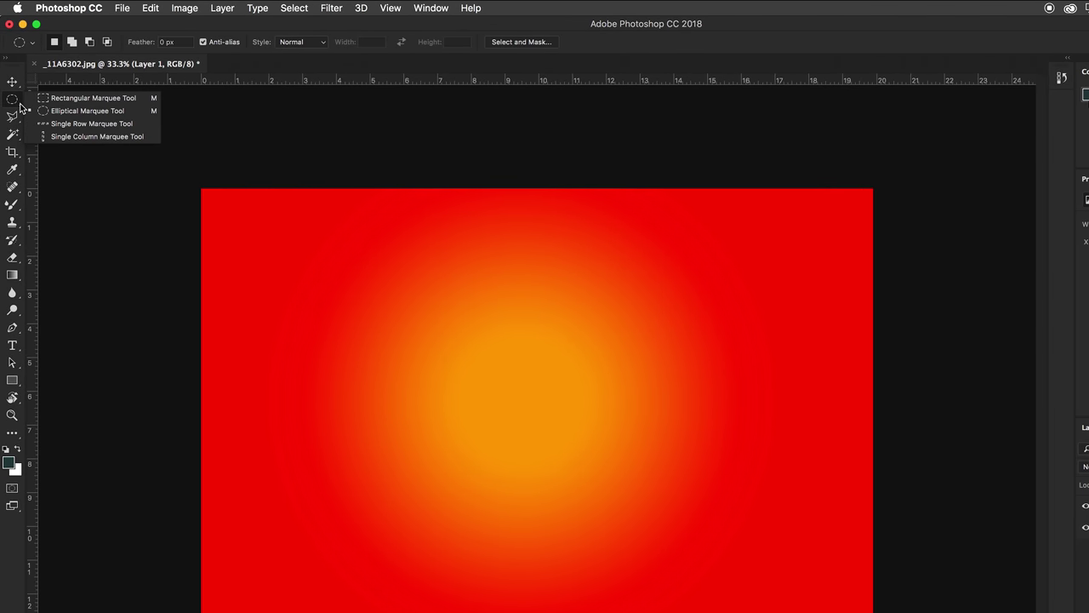
pyautogui.click(76, 111)
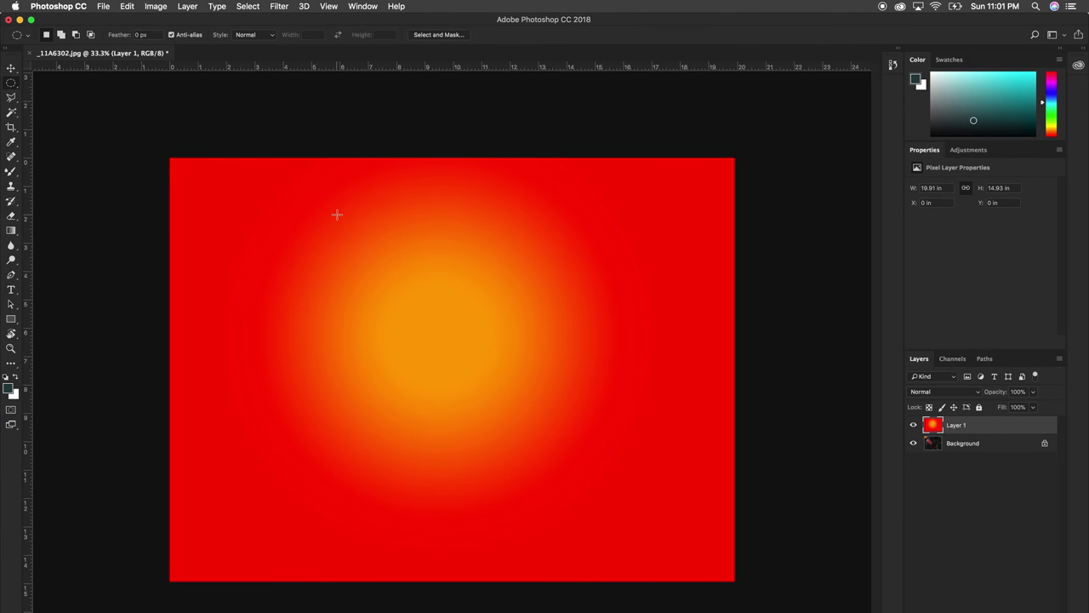
pyautogui.moveTo(336, 215); pyautogui.dragTo(514, 449)
pyautogui.press('Delete')
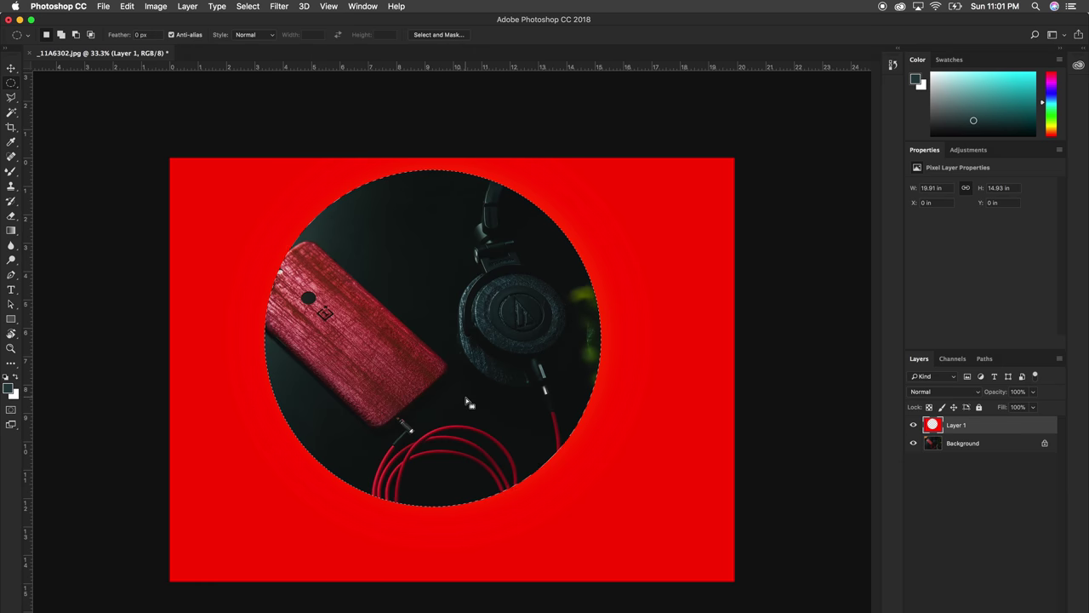
pyautogui.press('super+z')
# Delete the glow outside the inverted circle, deselect, and nudge the disc slightly lower
pyautogui.rightClick(458, 321)
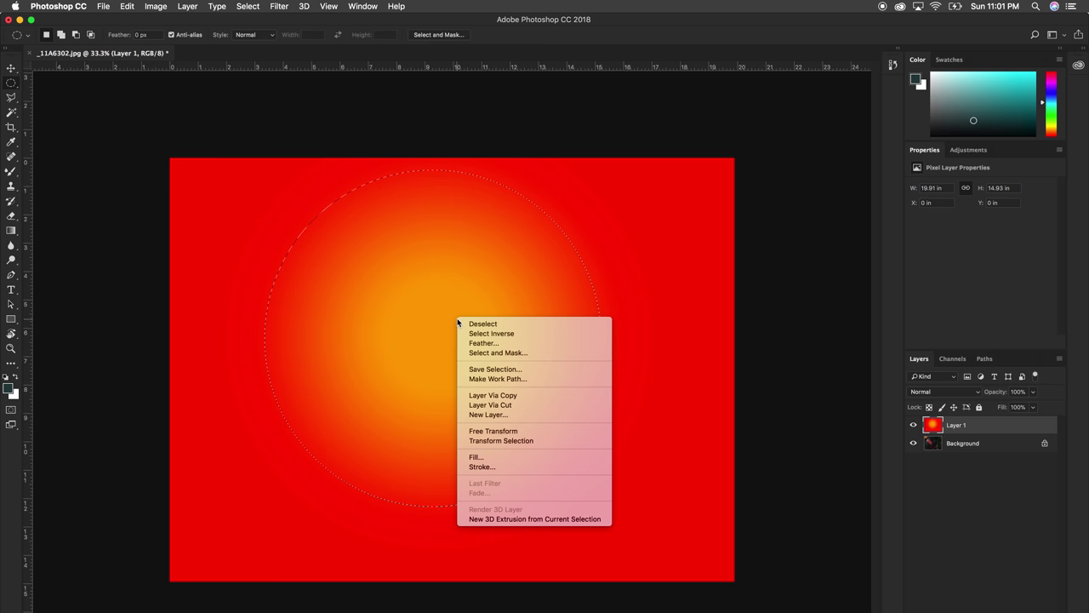
pyautogui.click(477, 333)
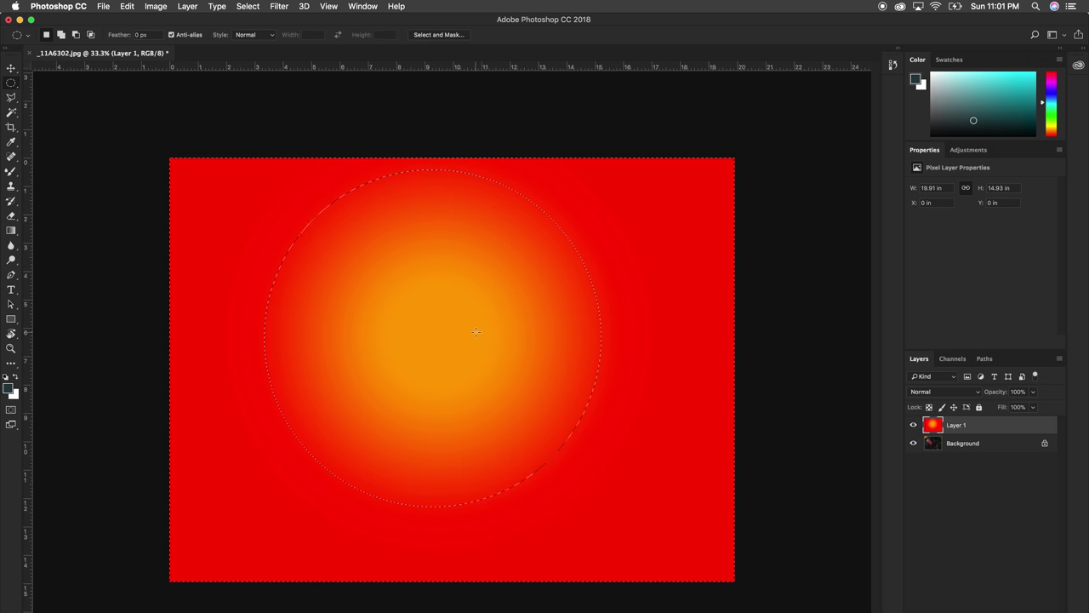
pyautogui.press('Delete')
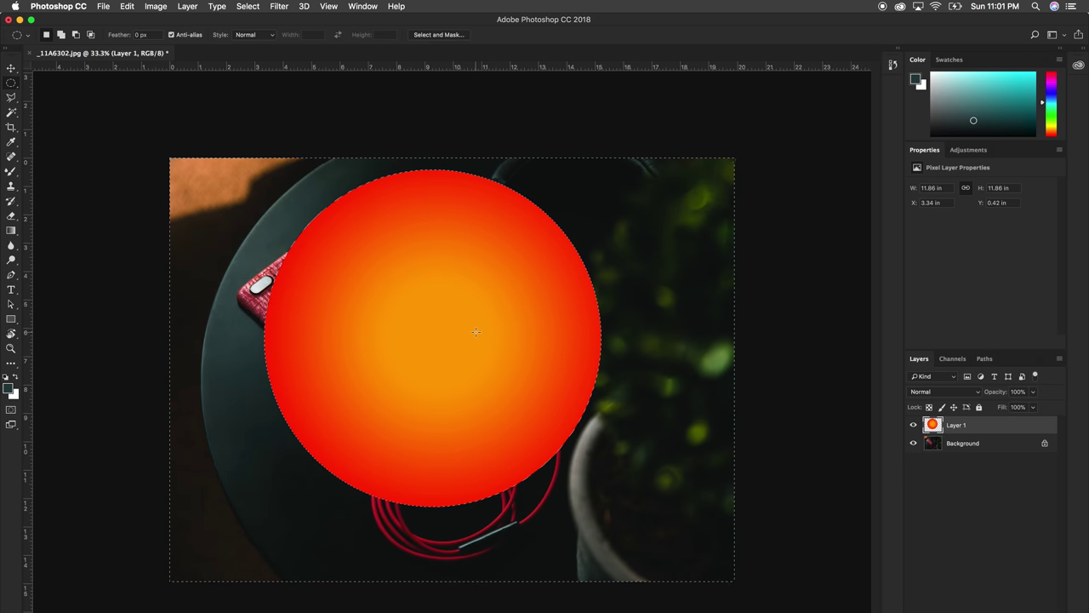
pyautogui.press('super+d')
pyautogui.press('v')
pyautogui.moveTo(447, 318); pyautogui.dragTo(444, 337)
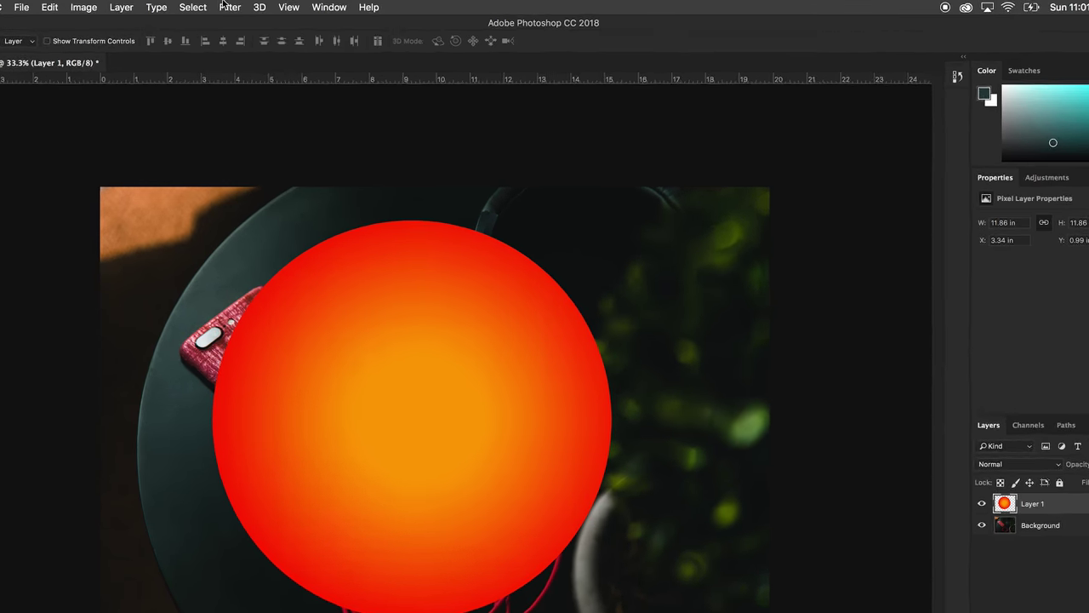
# Apply a Gaussian Blur with a 288-pixel radius to the orange disc on Layer 1
pyautogui.click(226, 7)
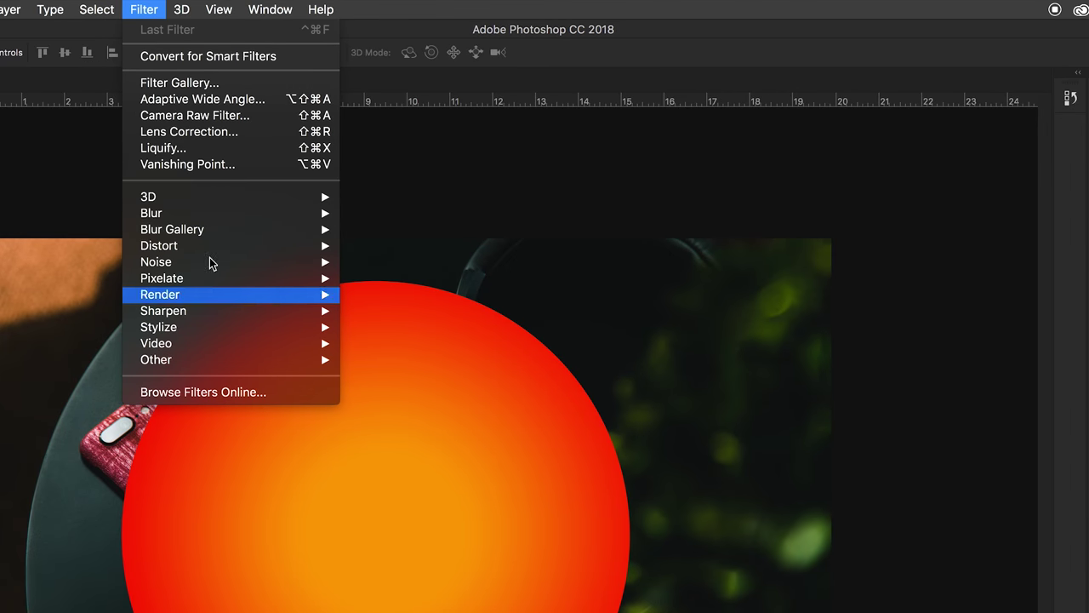
pyautogui.moveTo(266, 166)
pyautogui.click(426, 279)
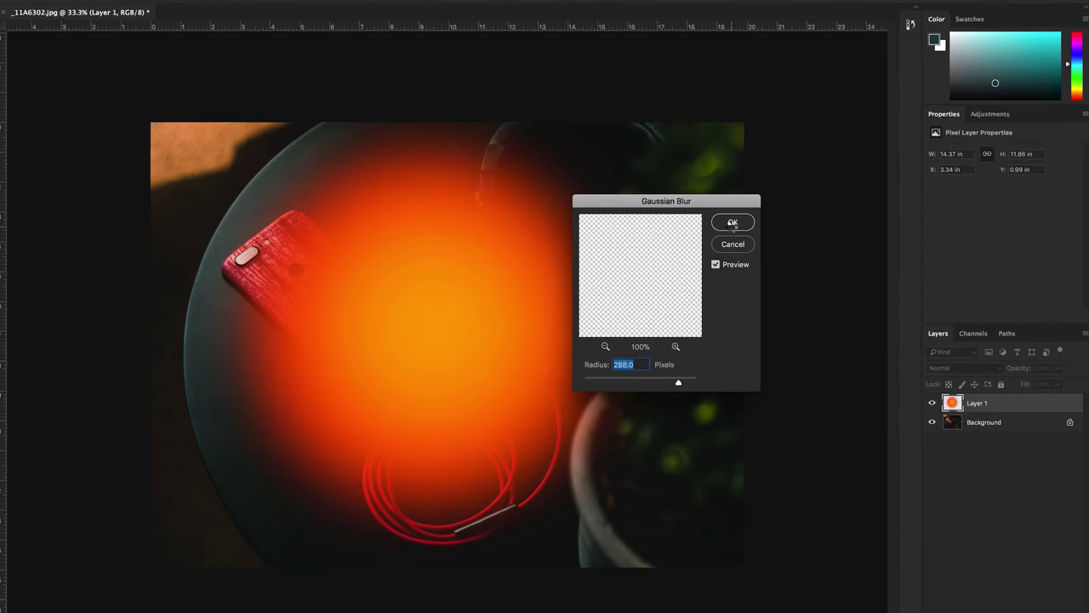
pyautogui.click(815, 254)
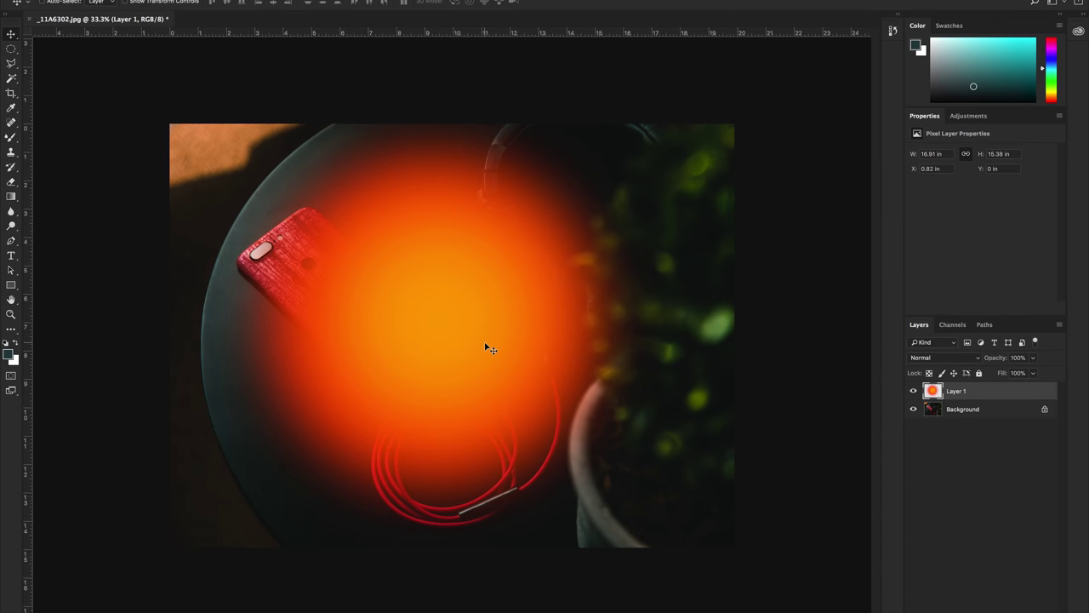
# Set the glow layer to Screen at 57% opacity and move it to the upper-left corner
pyautogui.click(953, 358)
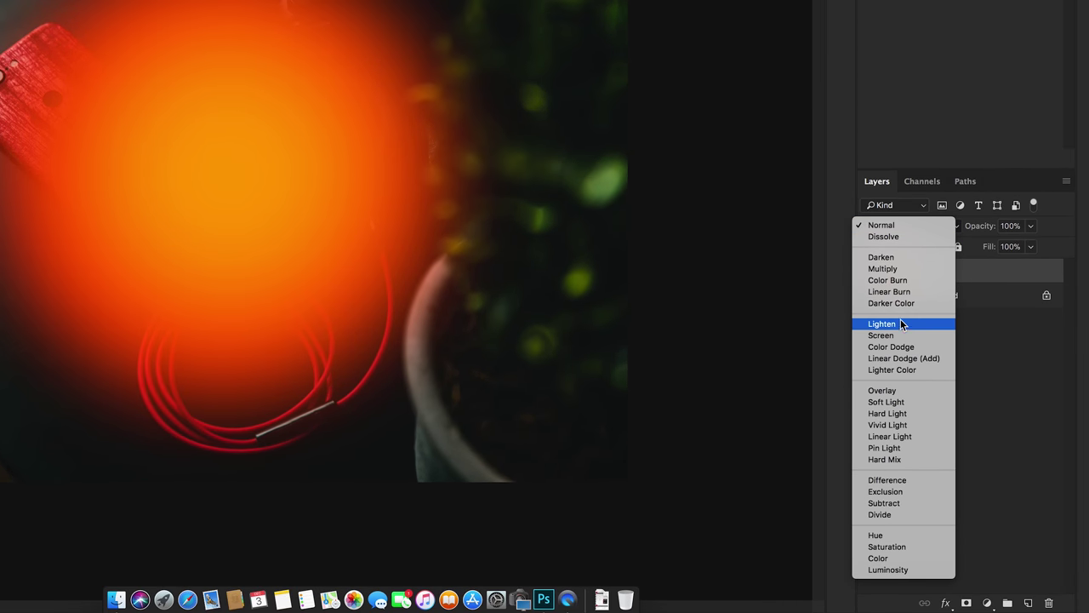
pyautogui.click(897, 336)
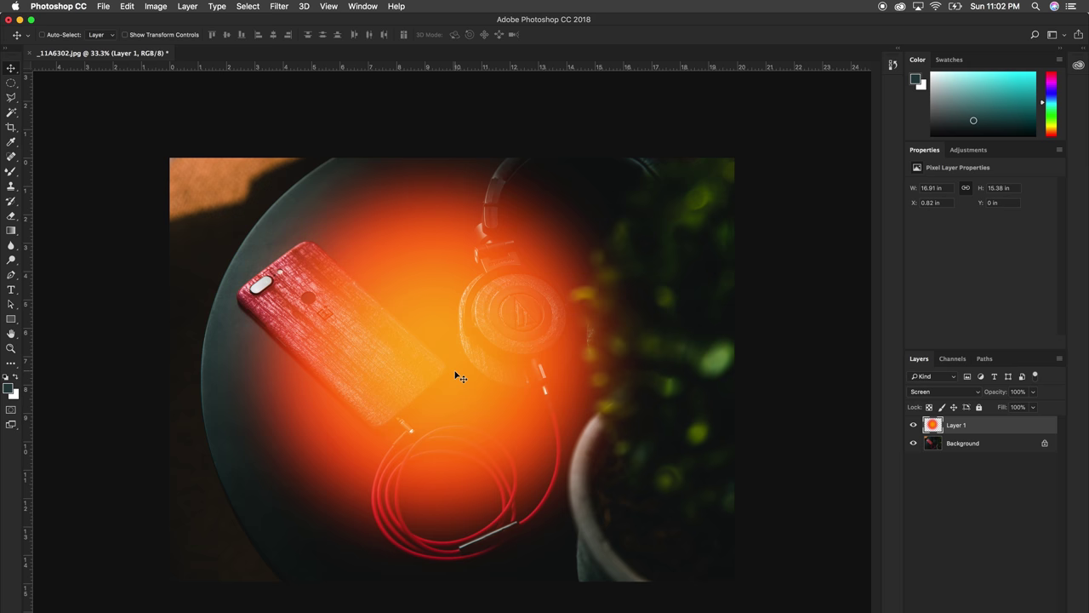
pyautogui.moveTo(455, 377); pyautogui.dragTo(241, 207)
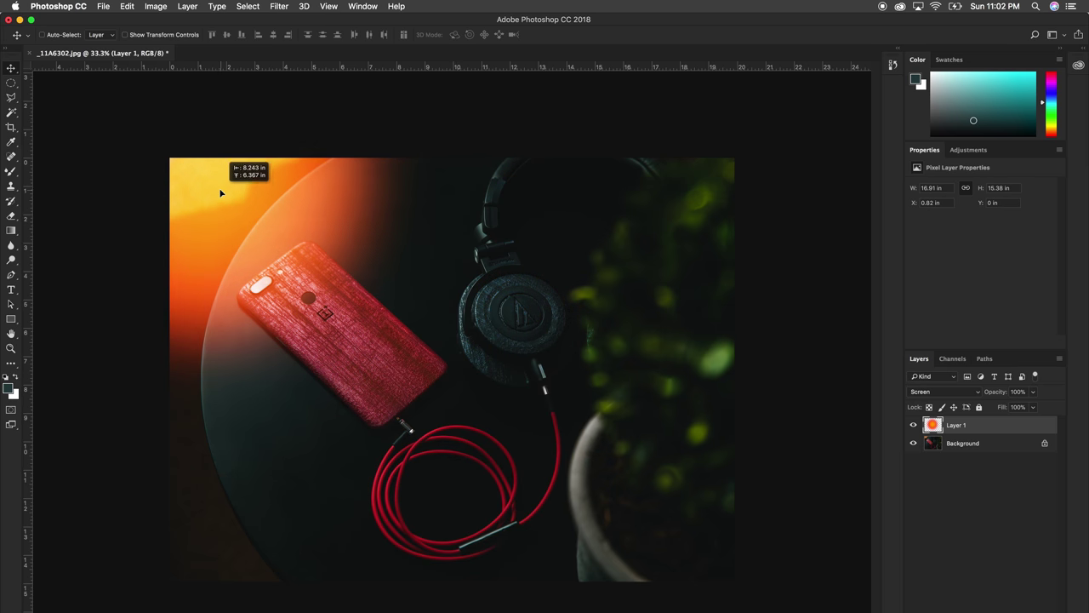
pyautogui.moveTo(221, 194); pyautogui.dragTo(227, 194)
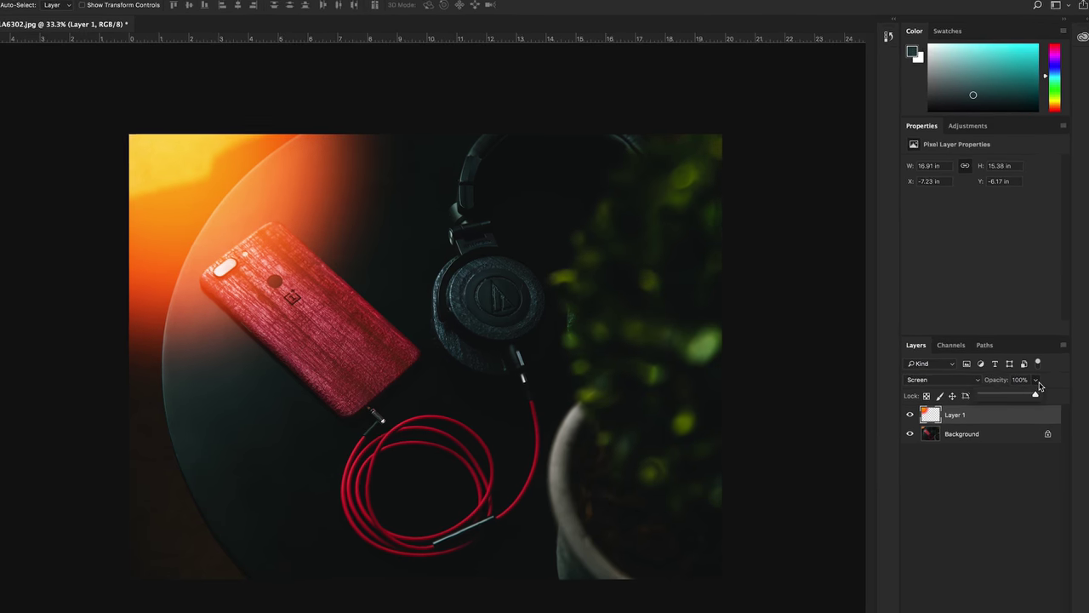
pyautogui.click(1033, 391)
pyautogui.moveTo(1037, 366); pyautogui.dragTo(1013, 361)
pyautogui.click(166, 166)
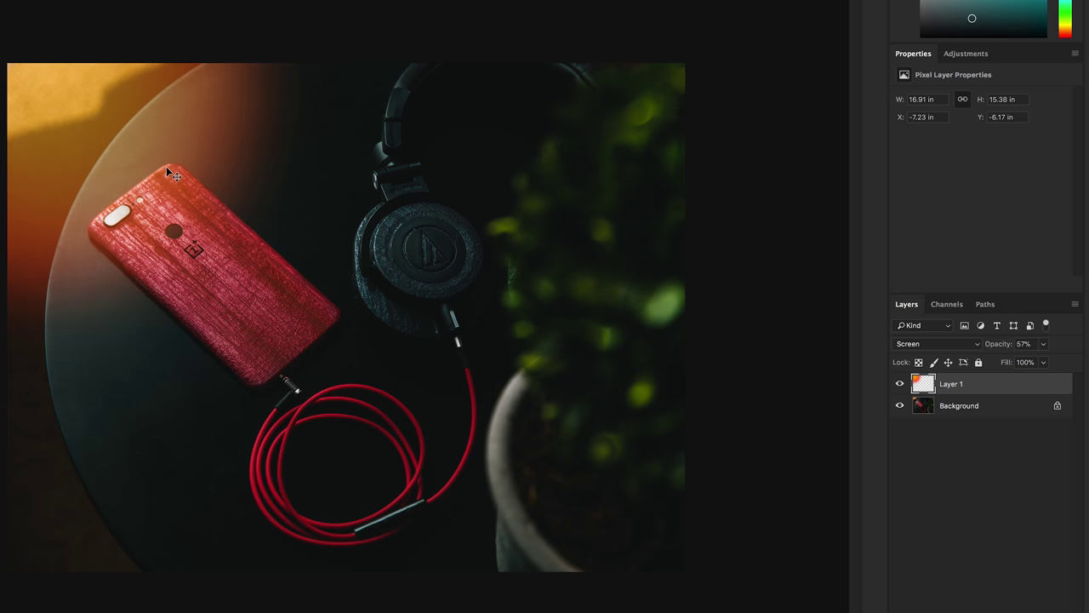
# Enlarge the glow layer to 122% and reposition it over the phone photo
pyautogui.hotkey('ctrl', 't')
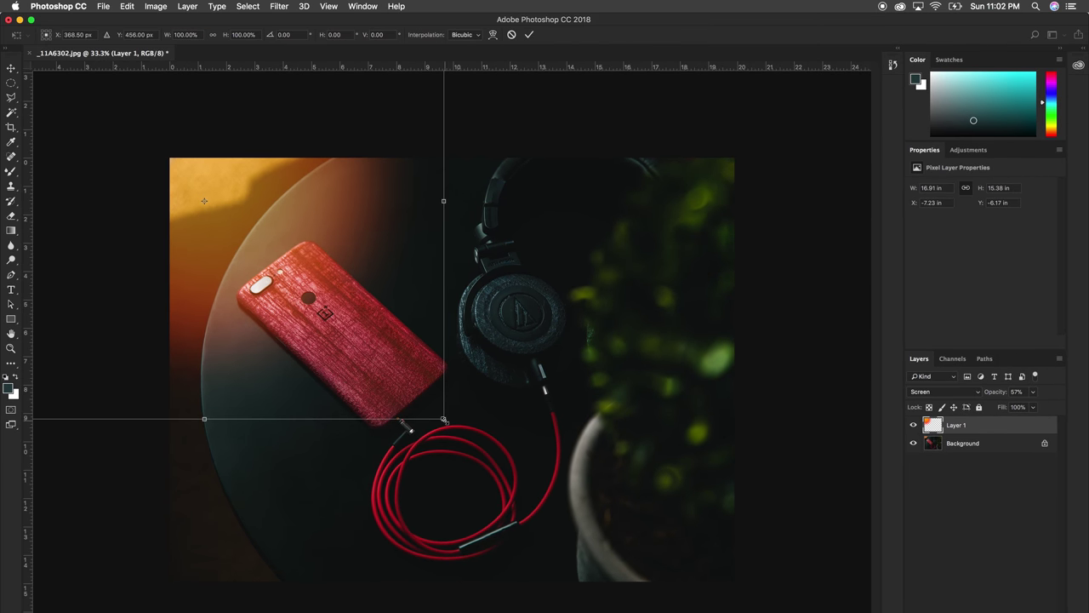
pyautogui.moveTo(444, 421); pyautogui.dragTo(560, 525)
pyautogui.click(531, 35)
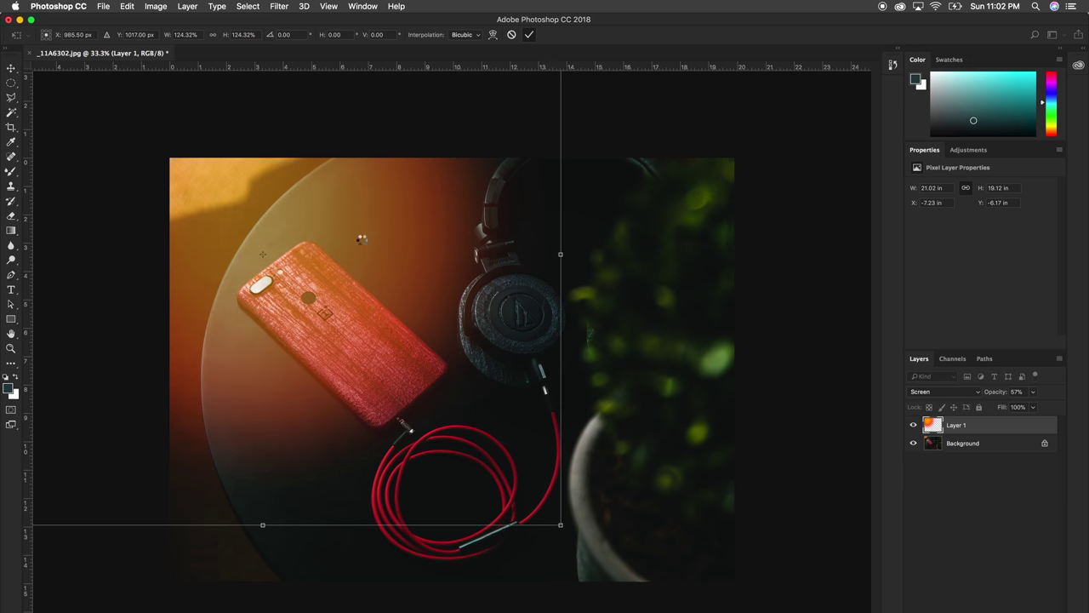
pyautogui.moveTo(371, 300); pyautogui.dragTo(293, 288)
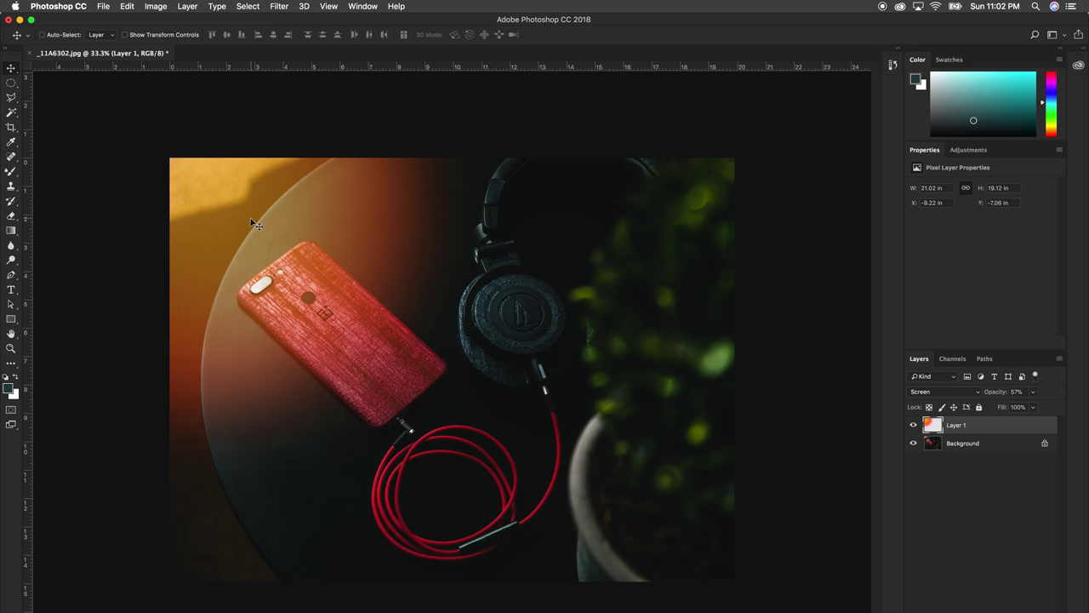
pyautogui.moveTo(251, 223); pyautogui.dragTo(241, 230)
# Close the phone photo without saving and open _11A6461.jpg
pyautogui.click(31, 52)
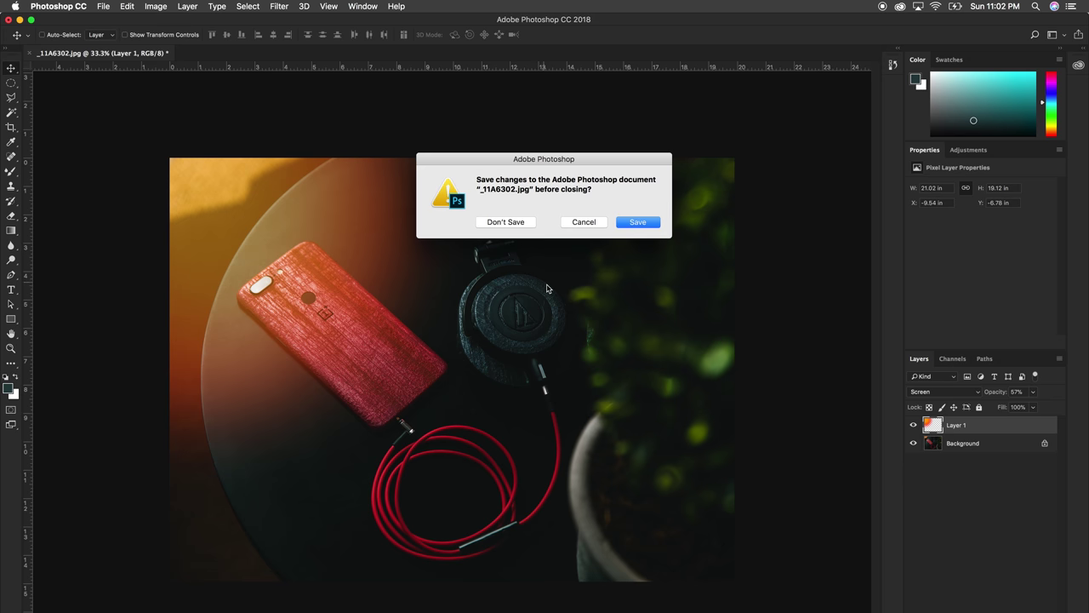
pyautogui.click(504, 217)
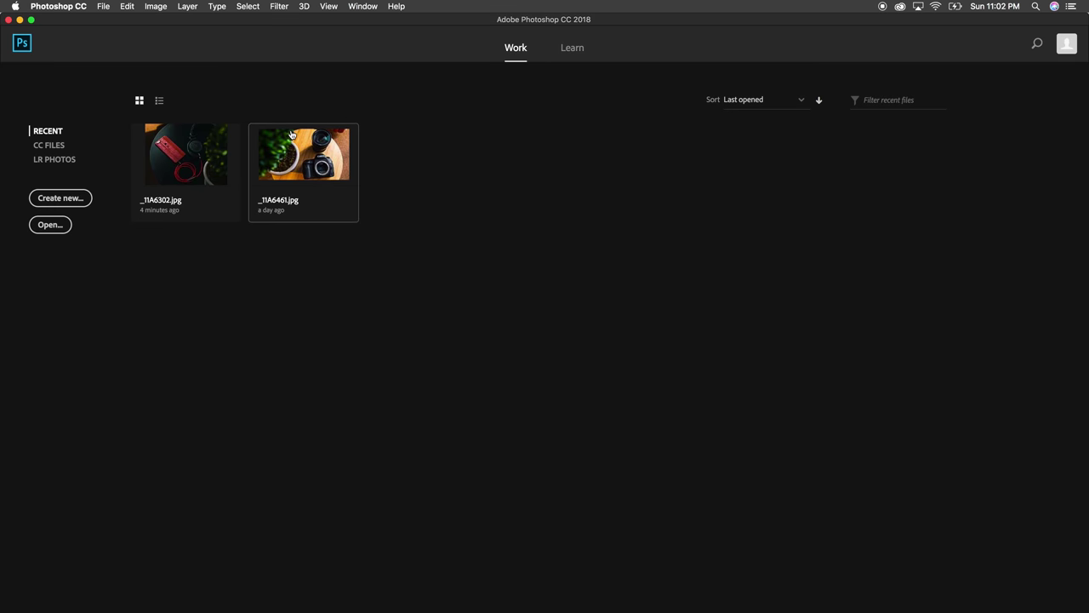
pyautogui.click(292, 133)
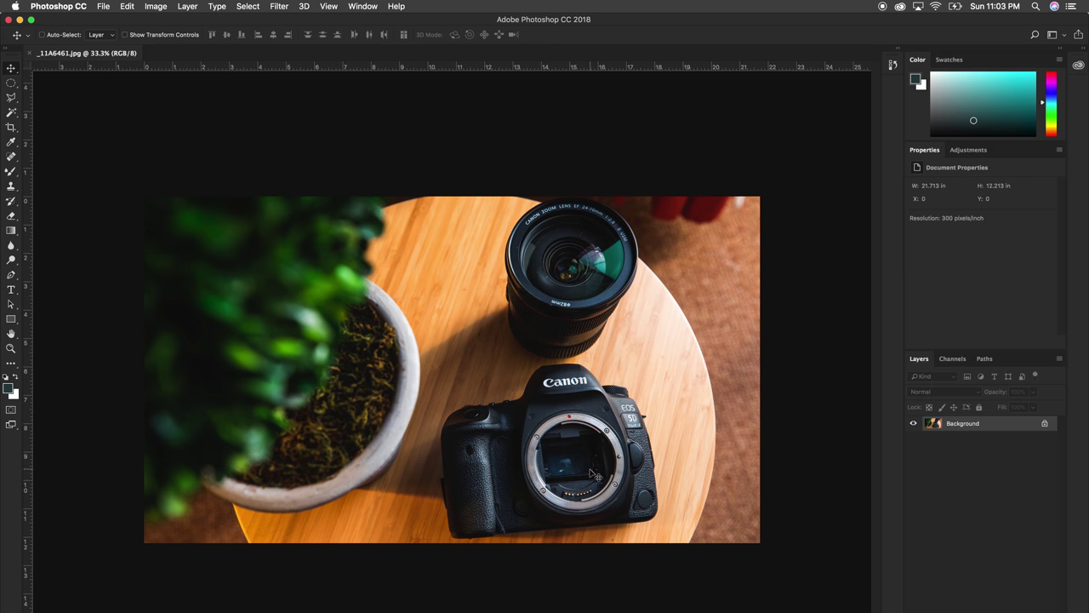
# Paste the orange glow layer onto the camera photo, shift it right, and lower its opacity to 64%
pyautogui.press('super+v')
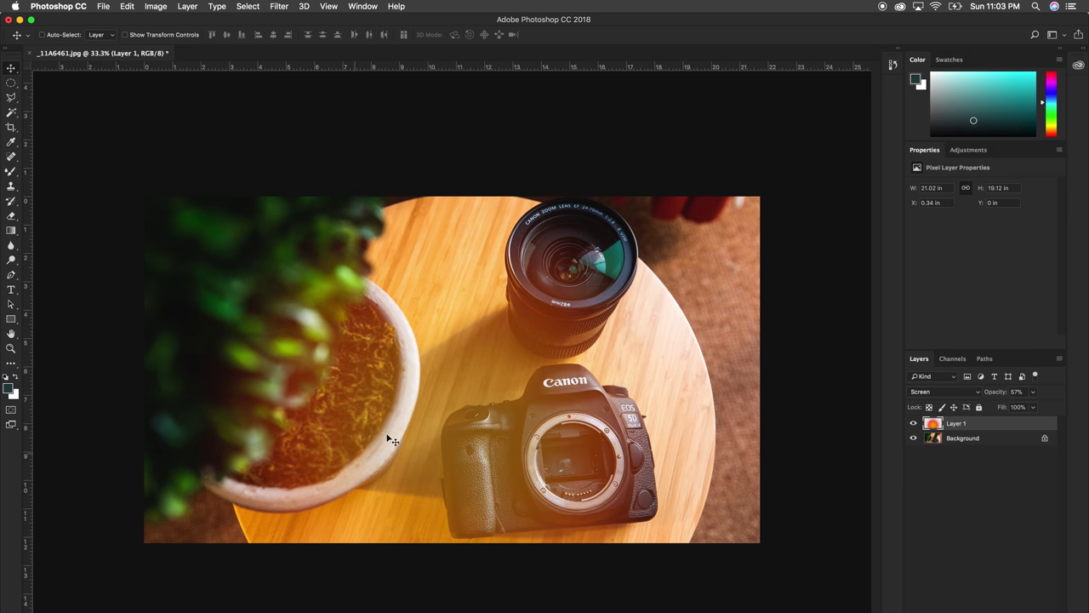
pyautogui.moveTo(391, 454); pyautogui.dragTo(692, 367)
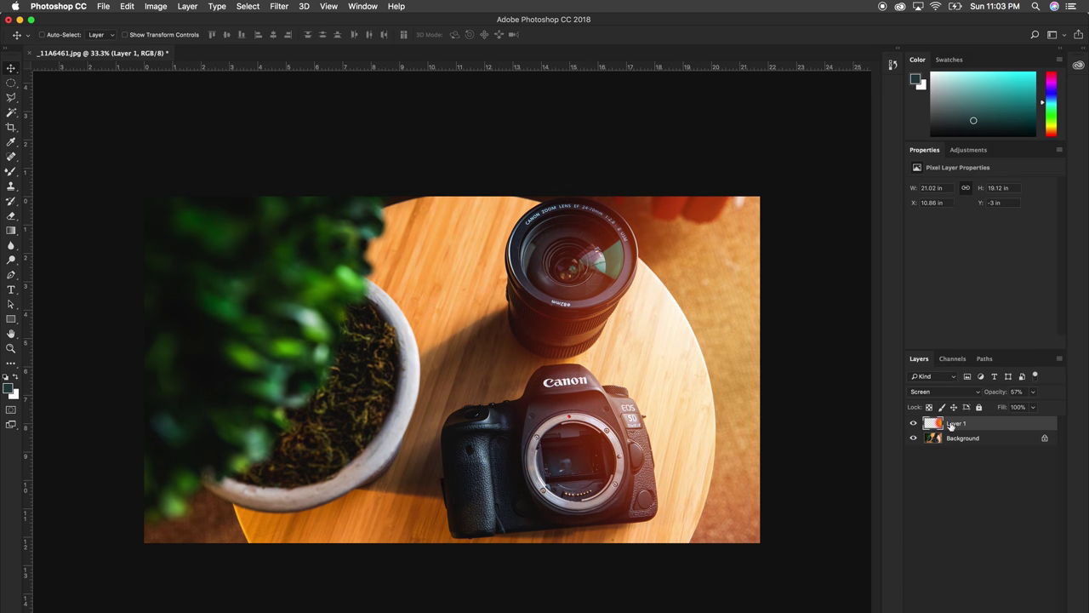
pyautogui.click(1032, 393)
pyautogui.moveTo(1033, 406); pyautogui.dragTo(1037, 408)
pyautogui.click(976, 589)
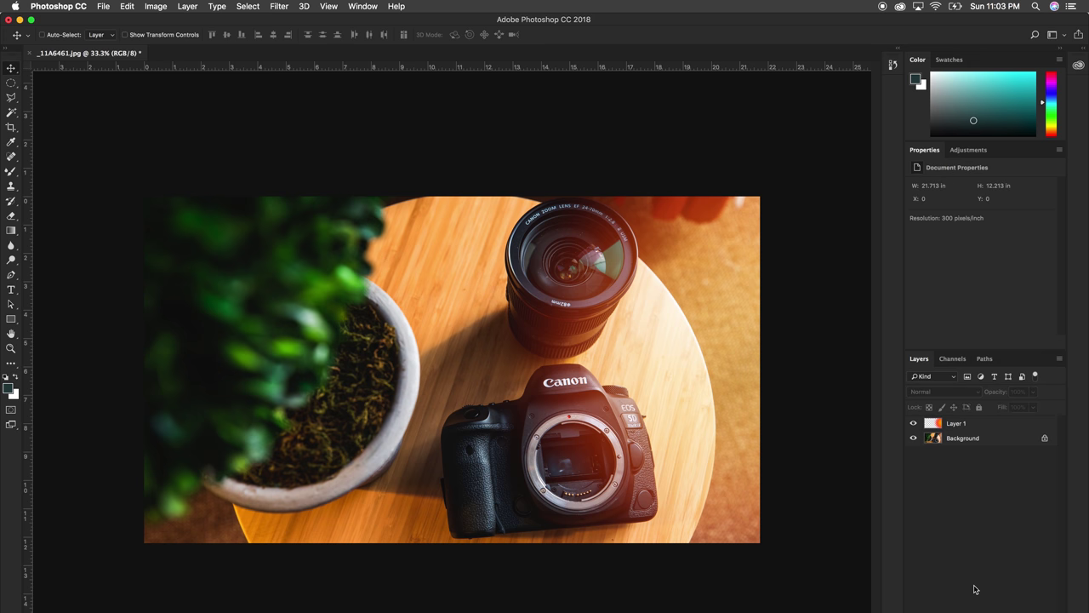
# Render a 50-300mm Zoom lens flare at 100% brightness on the Background layer, centred on the camera lens
pyautogui.click(977, 443)
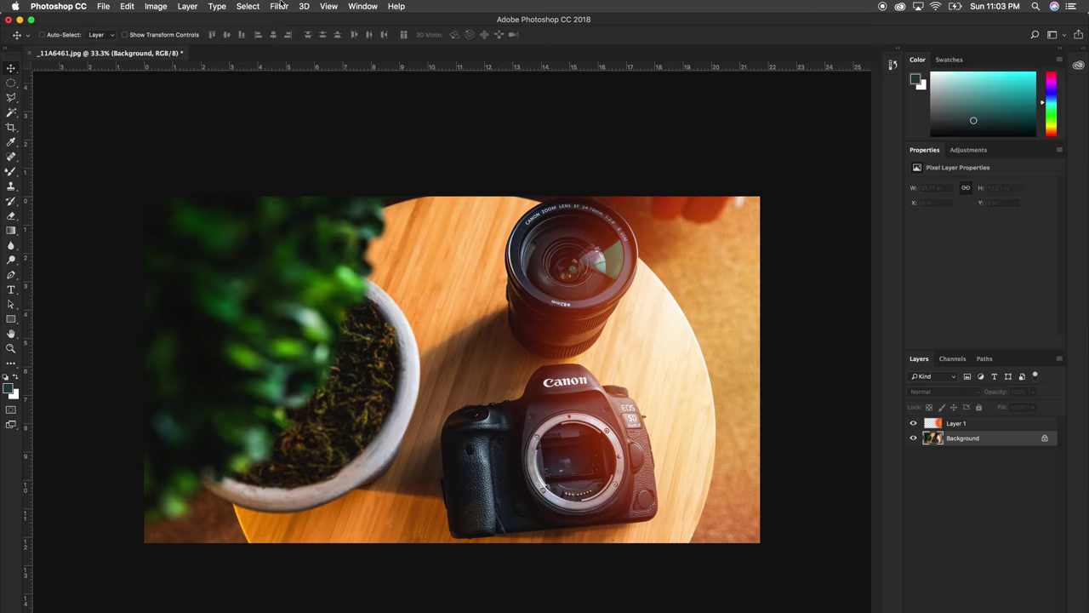
pyautogui.click(279, 6)
pyautogui.moveTo(318, 200)
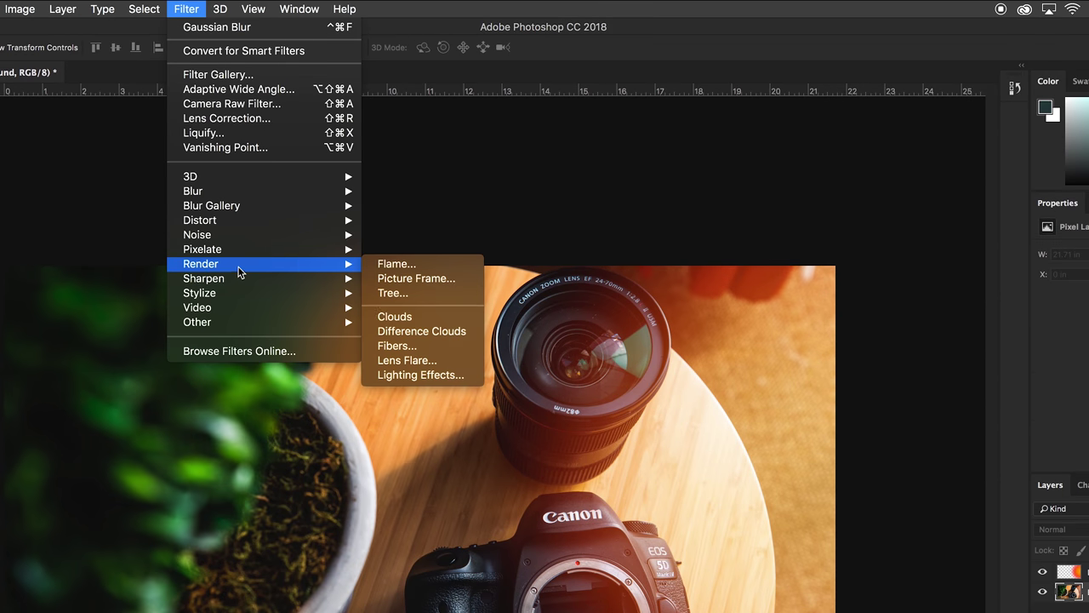
pyautogui.click(407, 360)
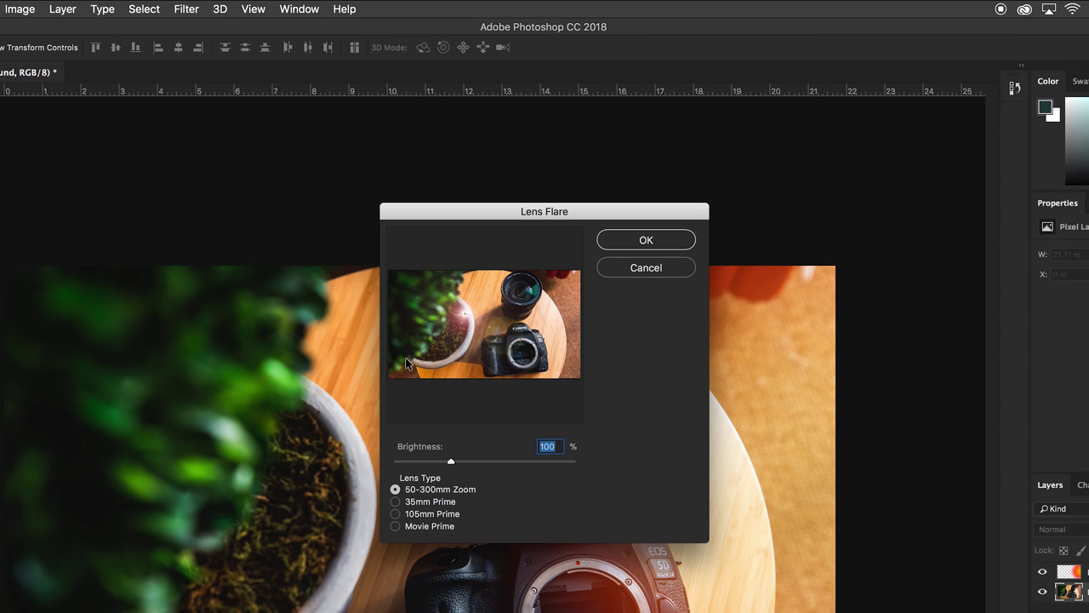
pyautogui.moveTo(466, 314); pyautogui.dragTo(525, 295)
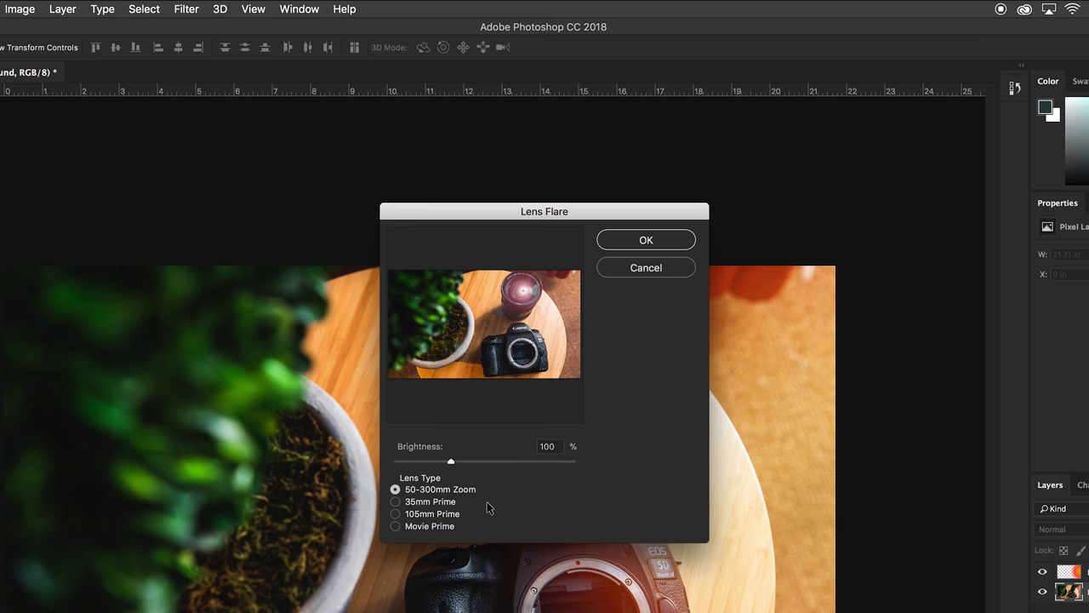
pyautogui.click(534, 295)
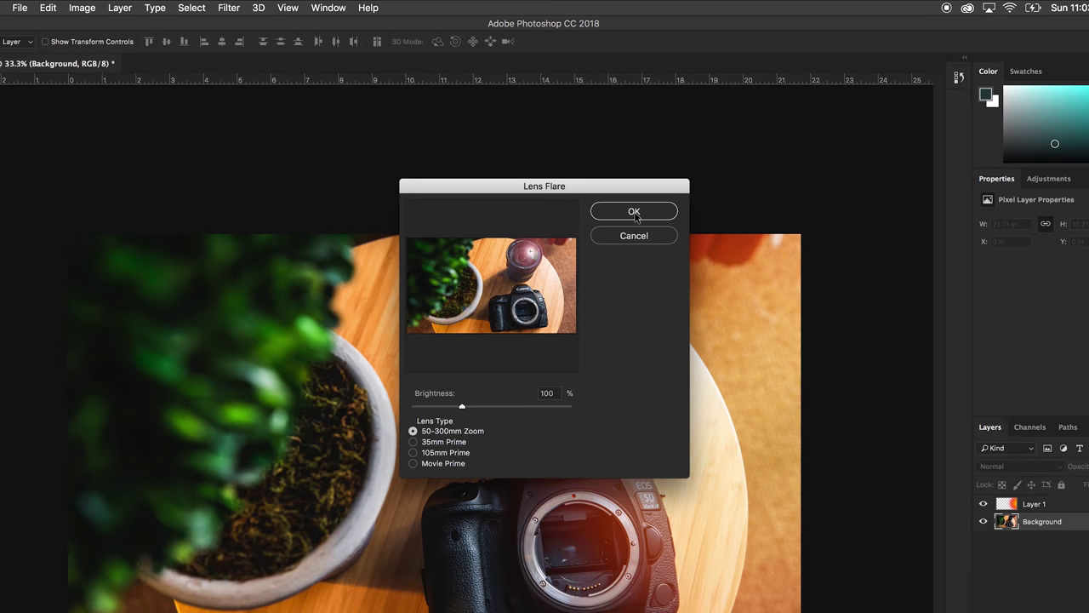
pyautogui.click(646, 240)
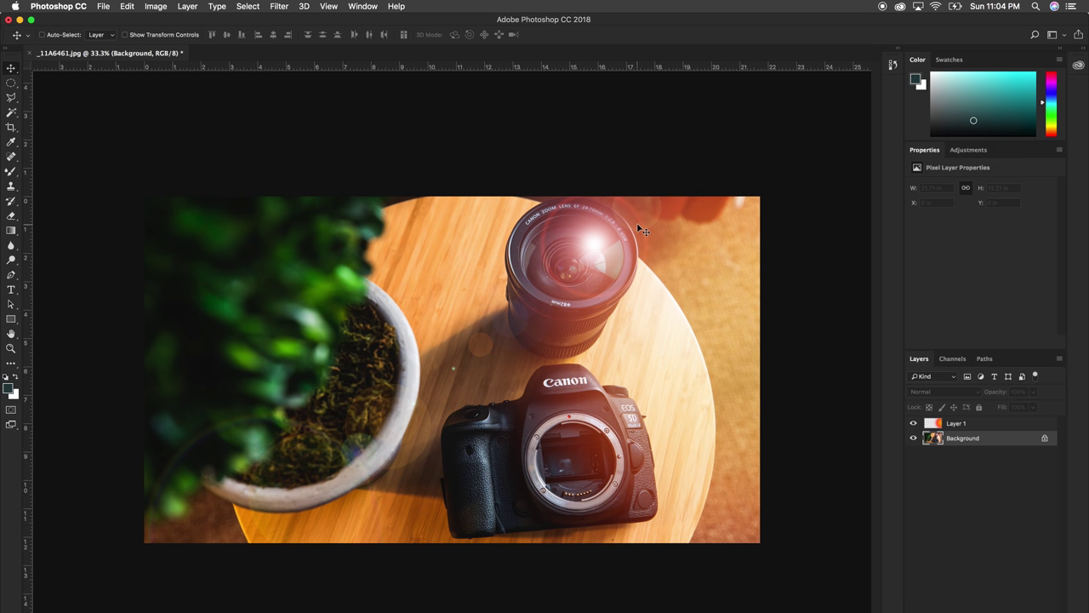
# Dismiss the locked-layer warning and undo the lens flare on the Background photo
pyautogui.moveTo(636, 226); pyautogui.dragTo(511, 340)
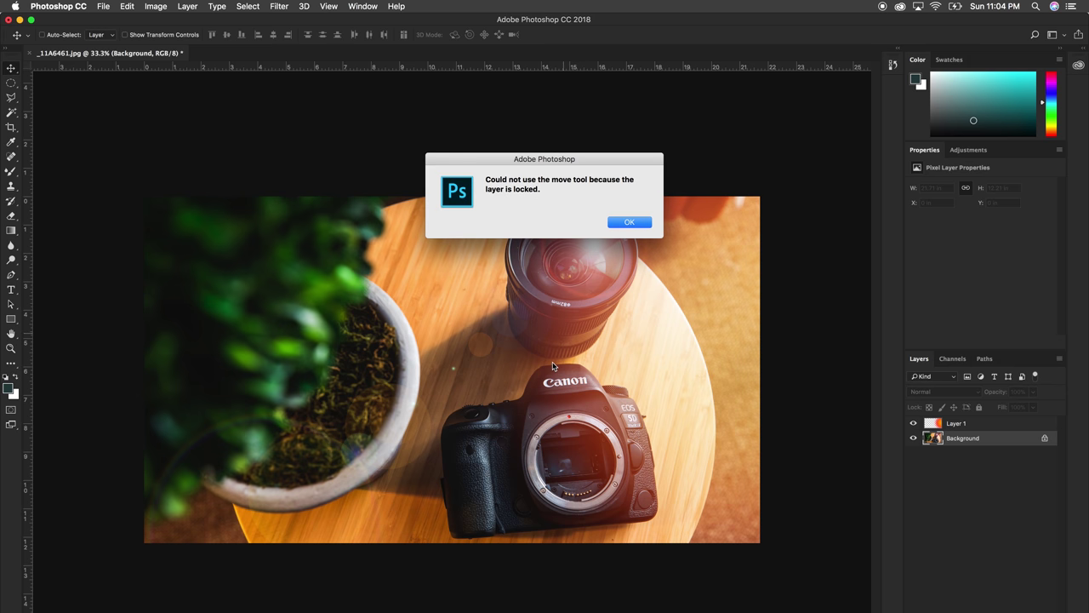
pyautogui.click(625, 225)
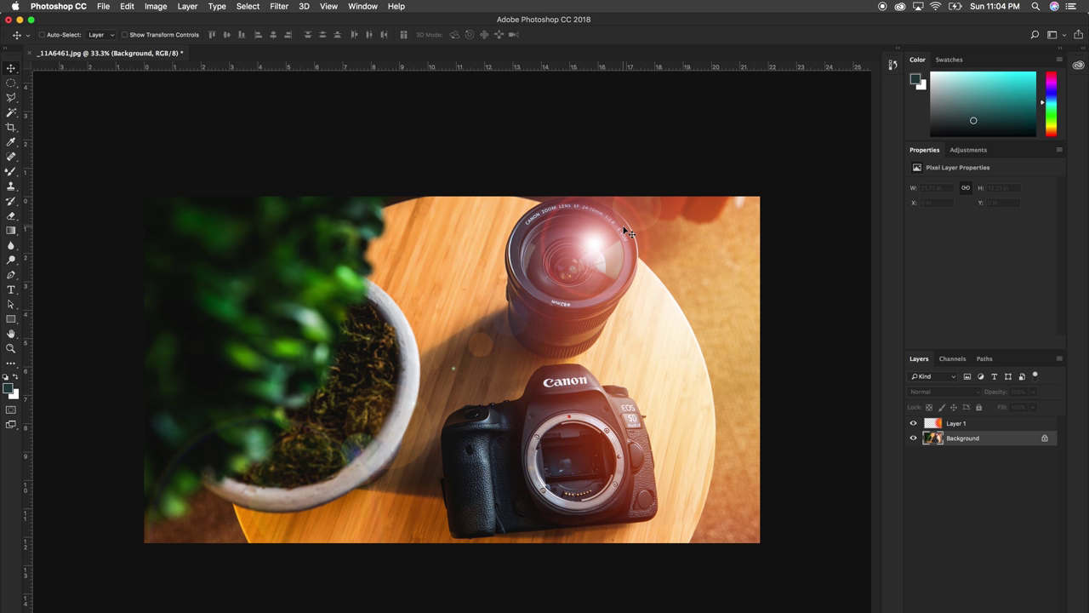
pyautogui.press('super+z')
pyautogui.press('super+z')
pyautogui.press('super+z')
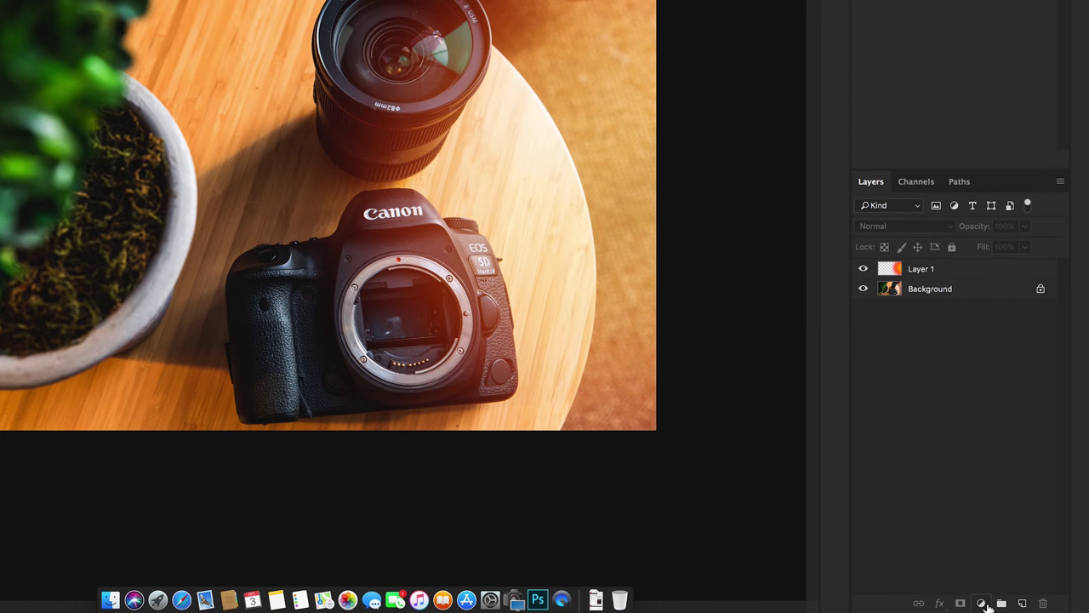
# Add a Solid Color fill layer in pure black (000000)
pyautogui.click(982, 602)
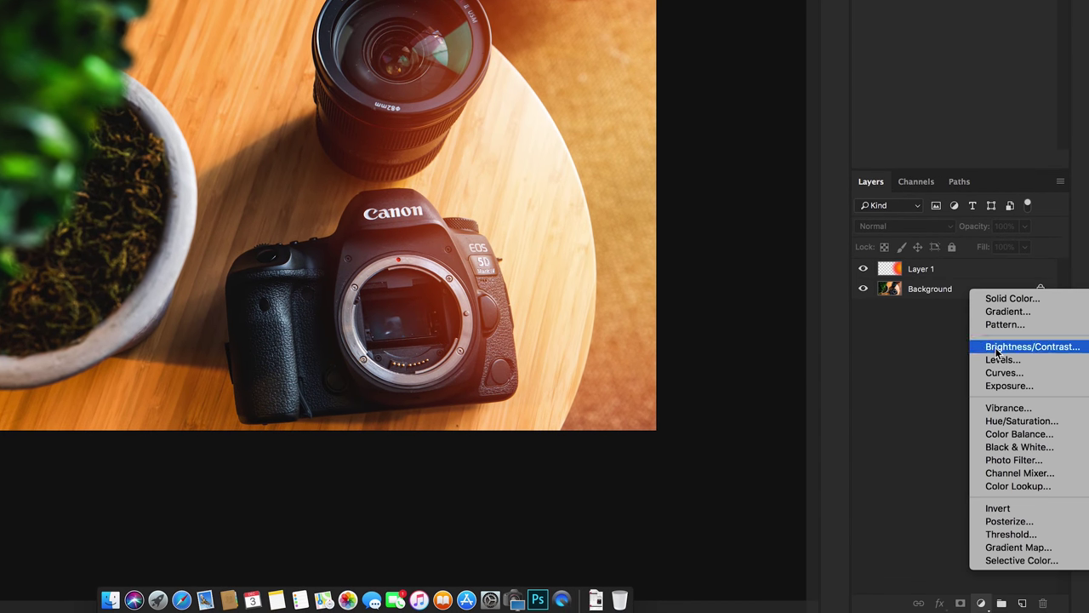
pyautogui.click(1006, 299)
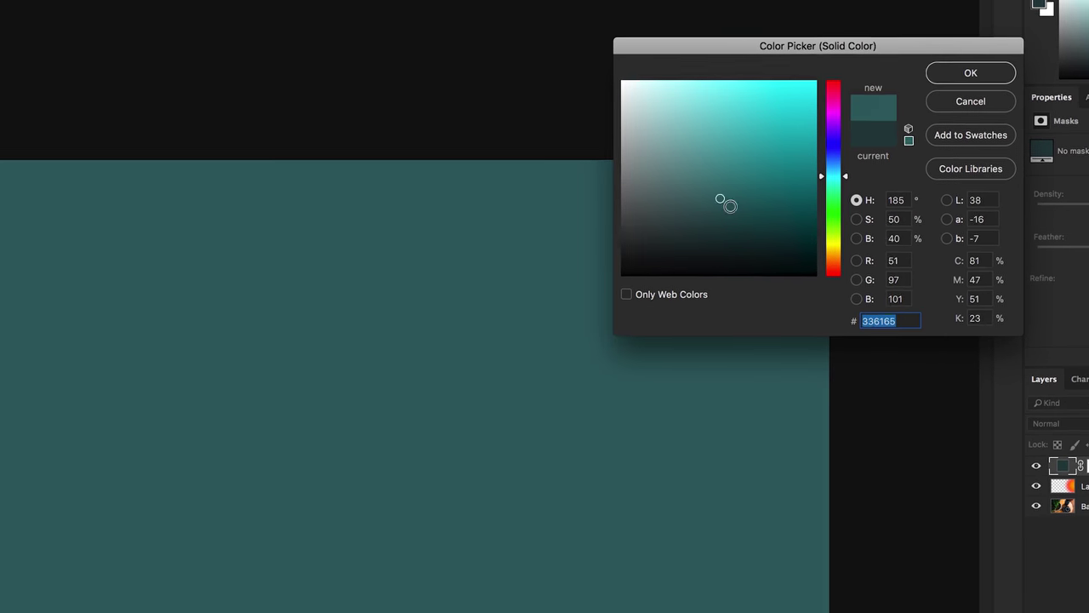
pyautogui.moveTo(724, 199); pyautogui.dragTo(853, 325)
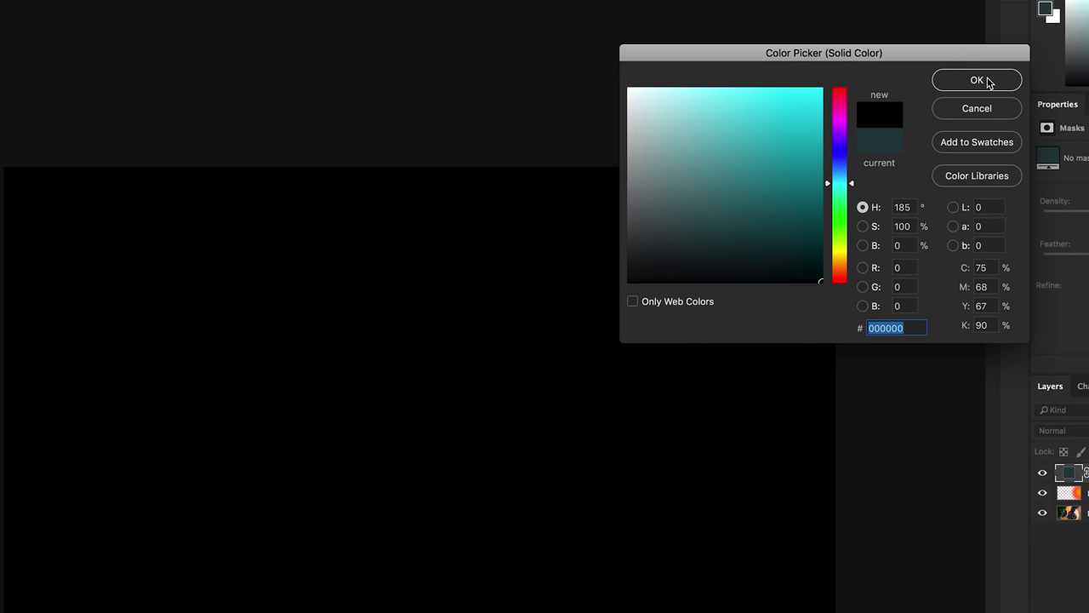
pyautogui.click(985, 82)
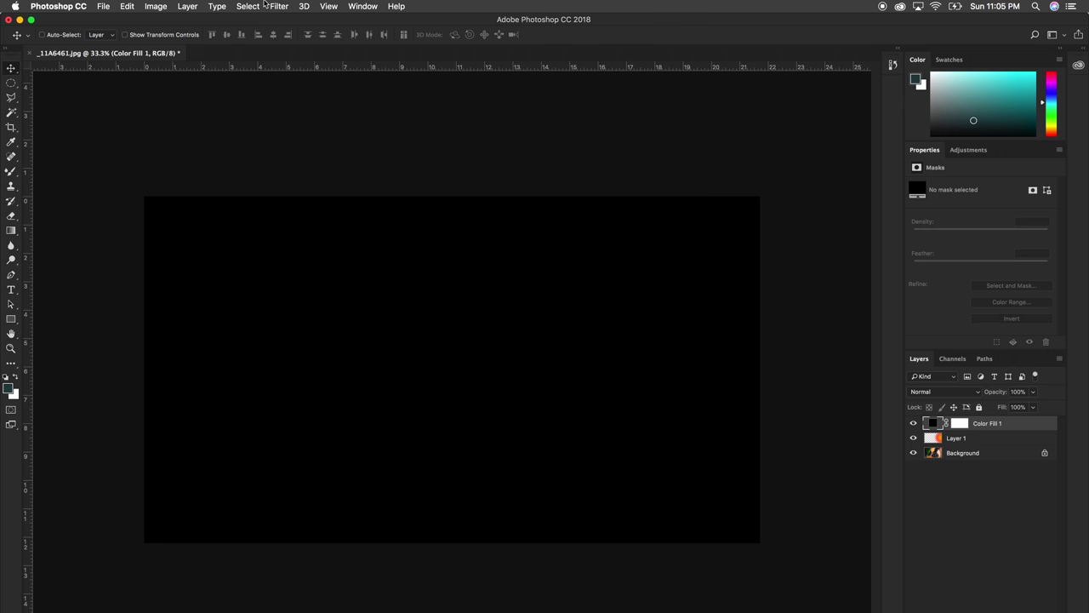
# Reapply the Lens Flare onto the black fill layer and blend it in Screen mode
pyautogui.click(260, 6)
pyautogui.moveTo(278, 6)
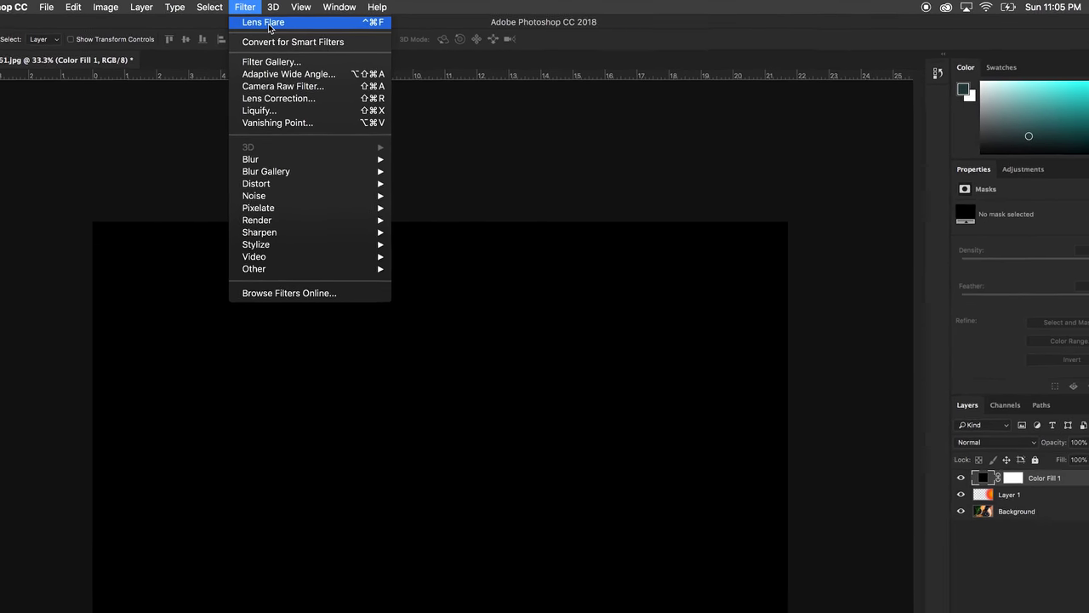
pyautogui.click(269, 25)
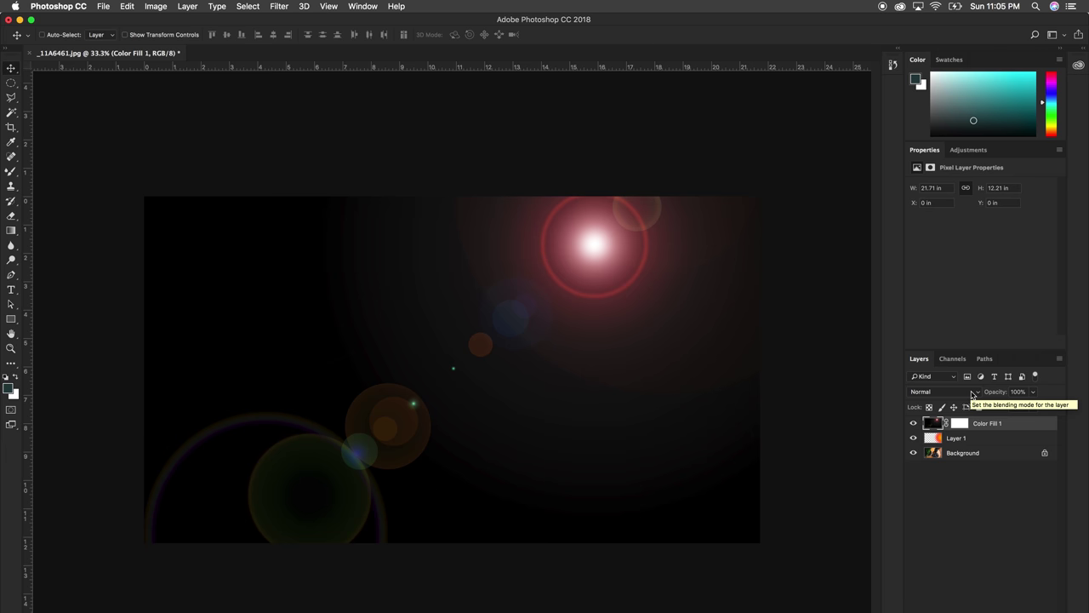
pyautogui.click(972, 393)
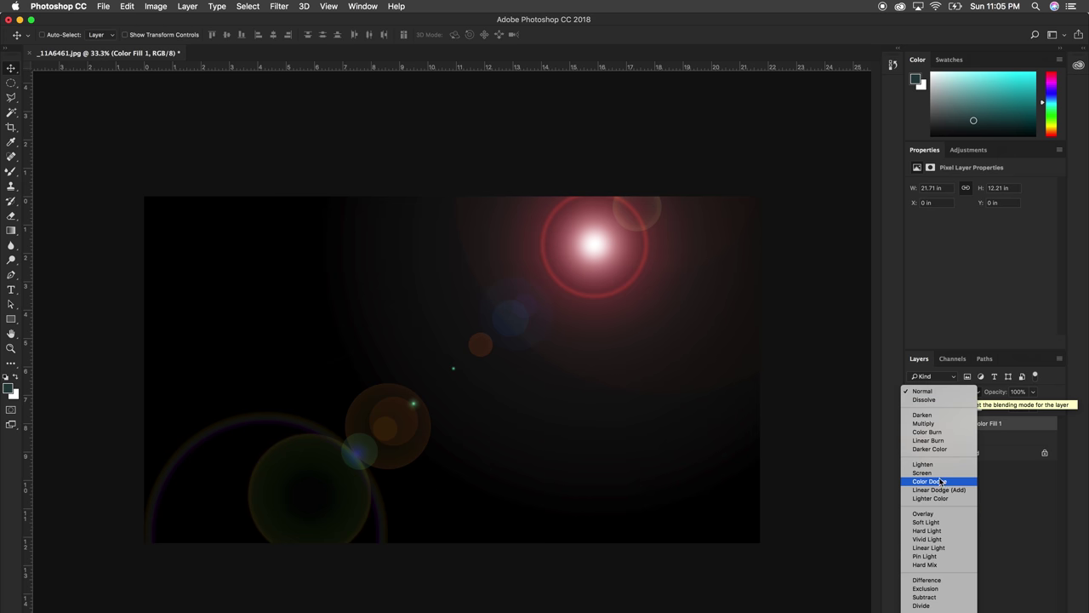
pyautogui.click(923, 472)
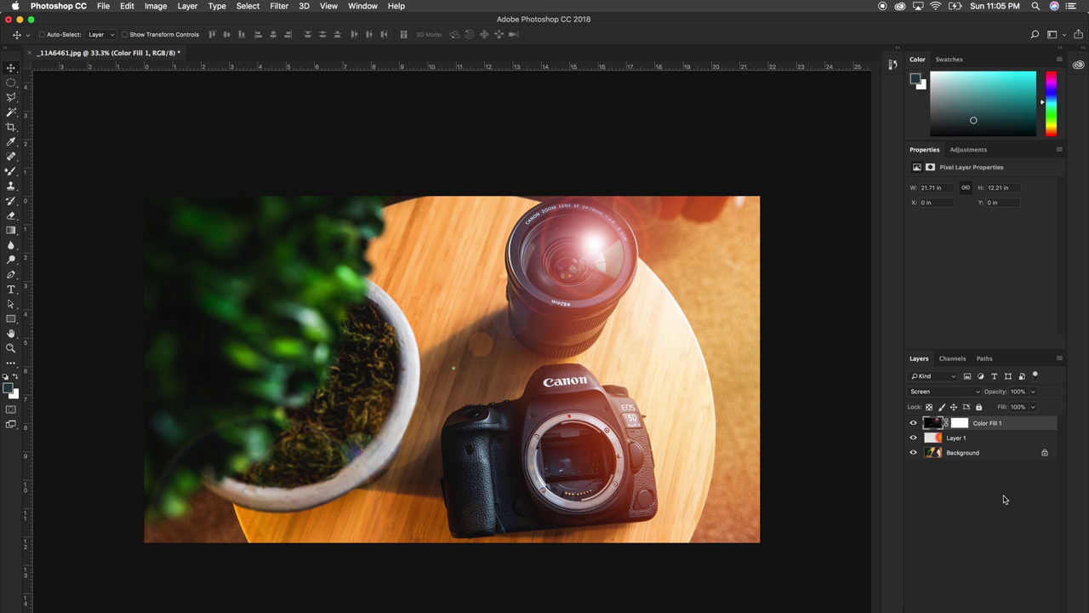
# Lower the Color Fill 1 flare layer to 43% opacity, scale it to about 129%, and move it onto the lens
pyautogui.click(1033, 405)
pyautogui.moveTo(1022, 406); pyautogui.dragTo(1005, 406)
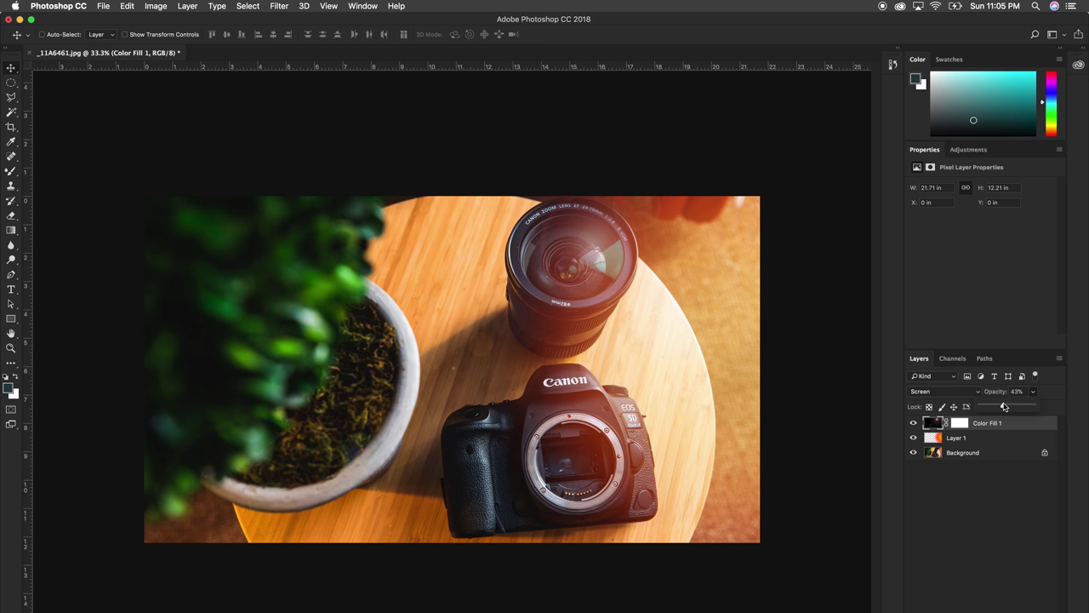
pyautogui.click(686, 273)
pyautogui.moveTo(605, 262); pyautogui.dragTo(605, 287)
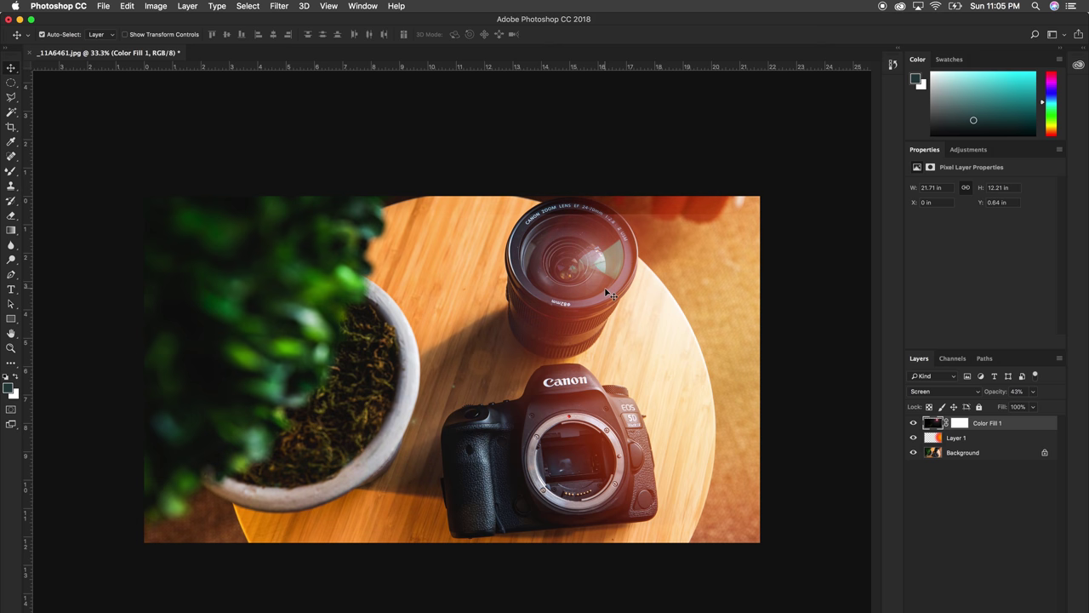
pyautogui.hotkey('ctrl', 't')
pyautogui.moveTo(753, 219); pyautogui.dragTo(916, 80)
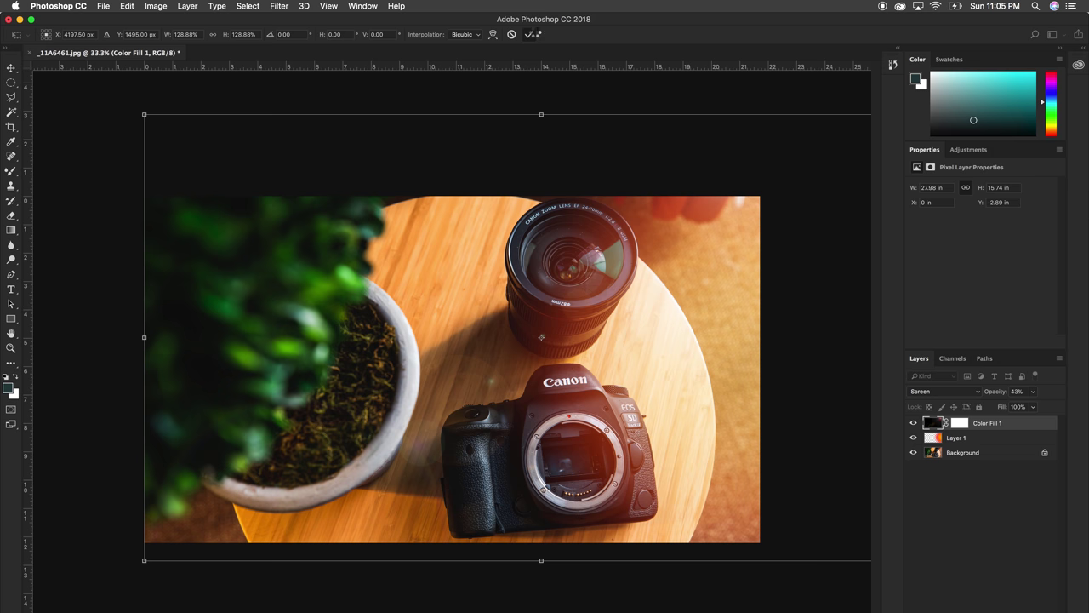
pyautogui.click(529, 34)
pyautogui.moveTo(600, 294); pyautogui.dragTo(583, 261)
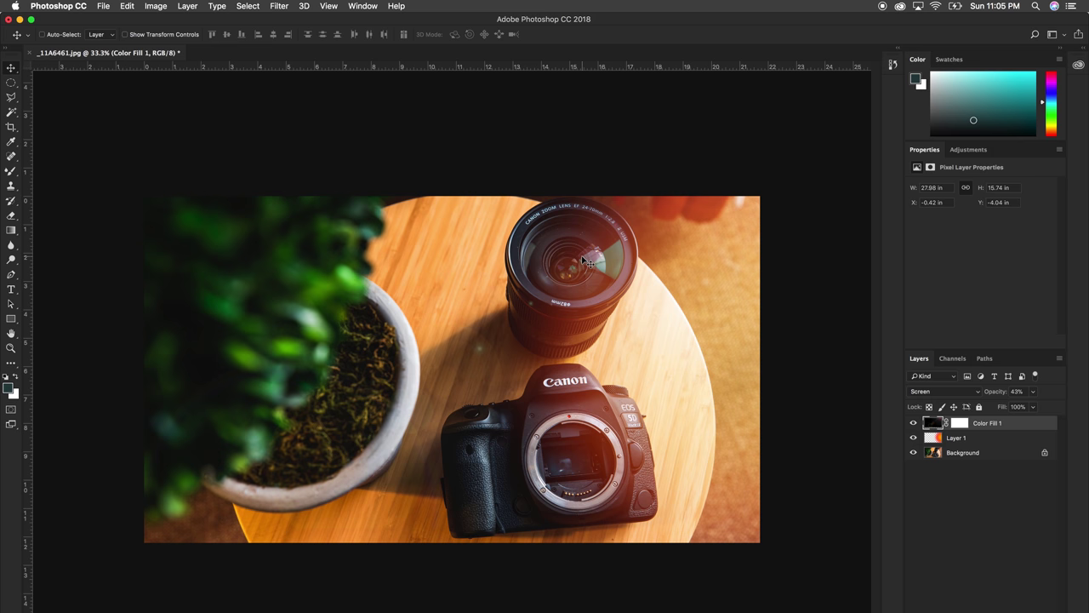